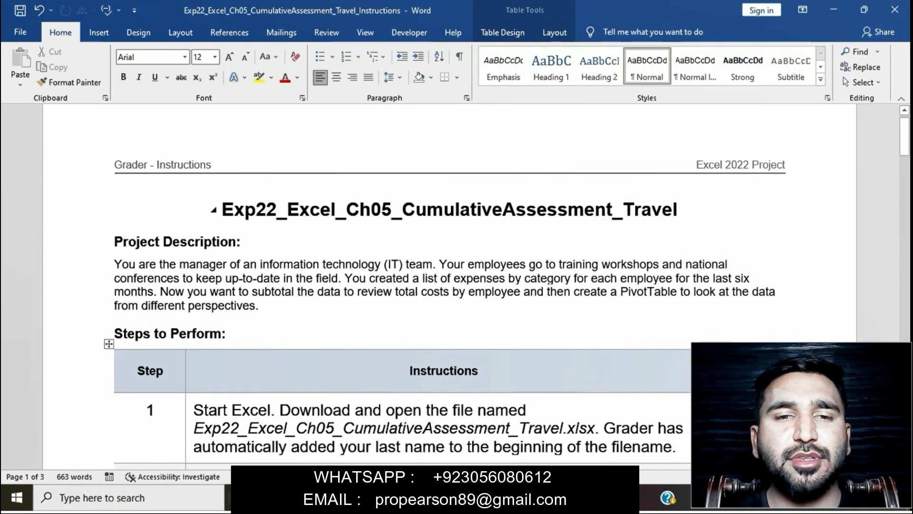
Step: Highlight the document title in yellow
drag(222, 209, 688, 210)
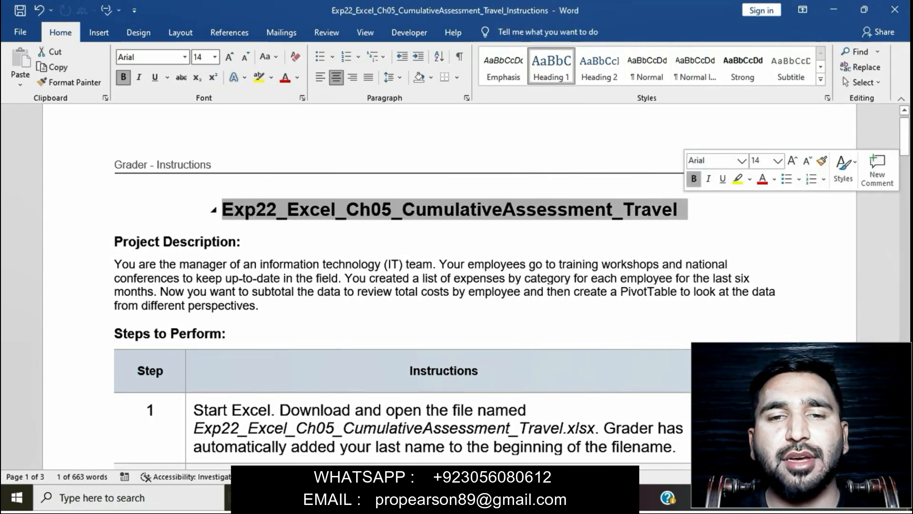
click(738, 178)
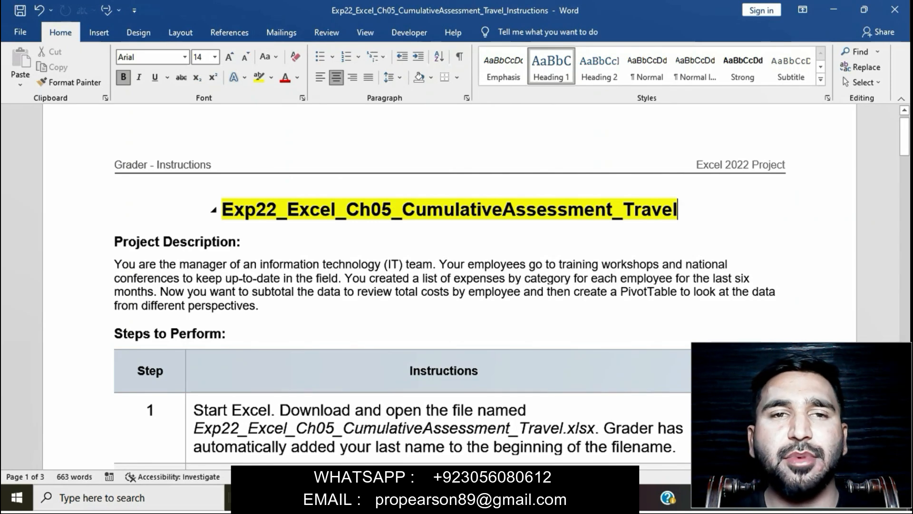
scroll(456, 286, down, 2)
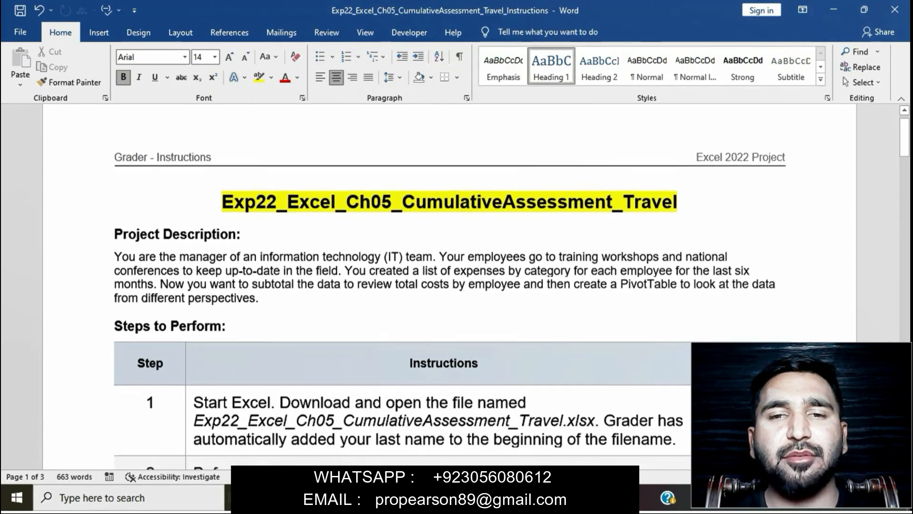
scroll(457, 286, down, 2)
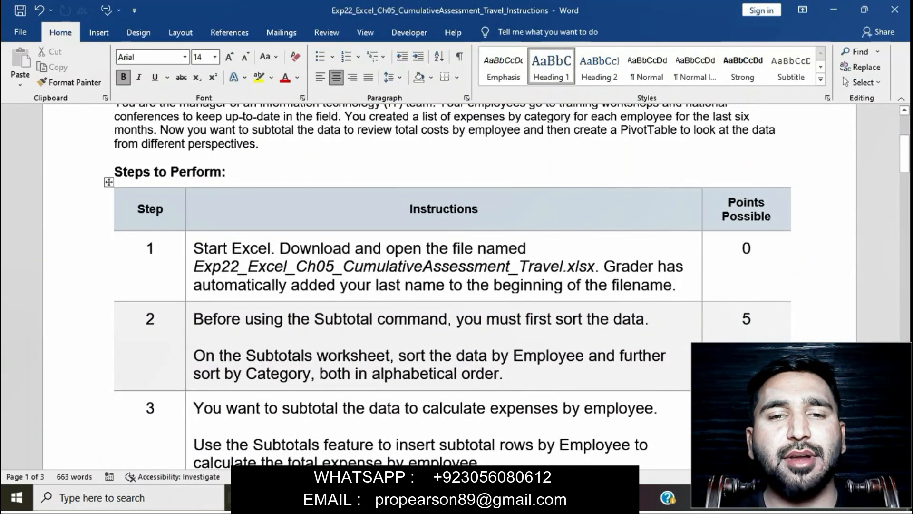
Step: Highlight the step 1 instructions in yellow, then switch to the Excel workbook
click(189, 252)
click(244, 227)
click(680, 284)
click(296, 265)
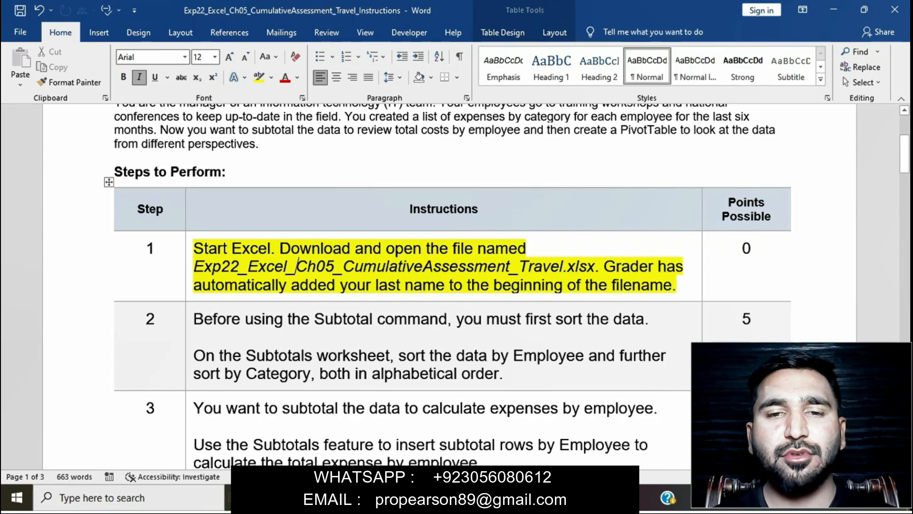
key(alt+Tab)
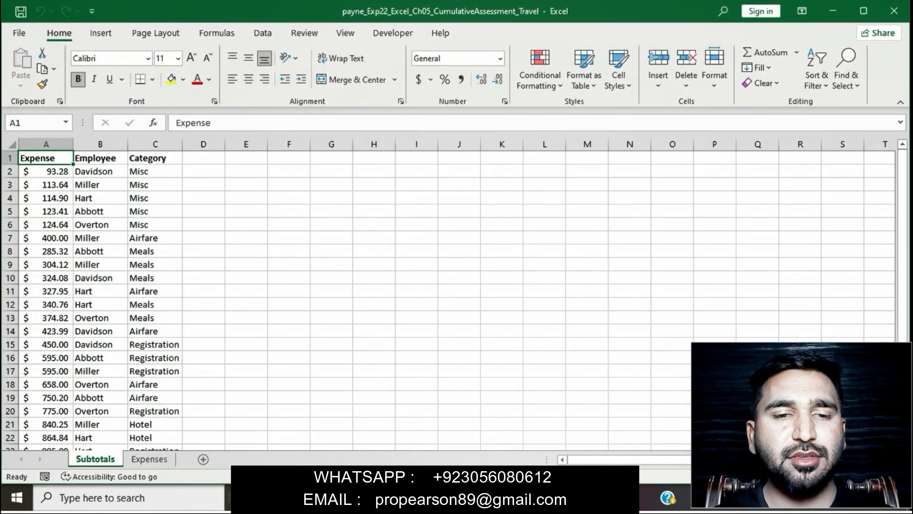
Step: View the Expenses worksheet's Employee, Category and Expense data, then go back to Word
click(149, 458)
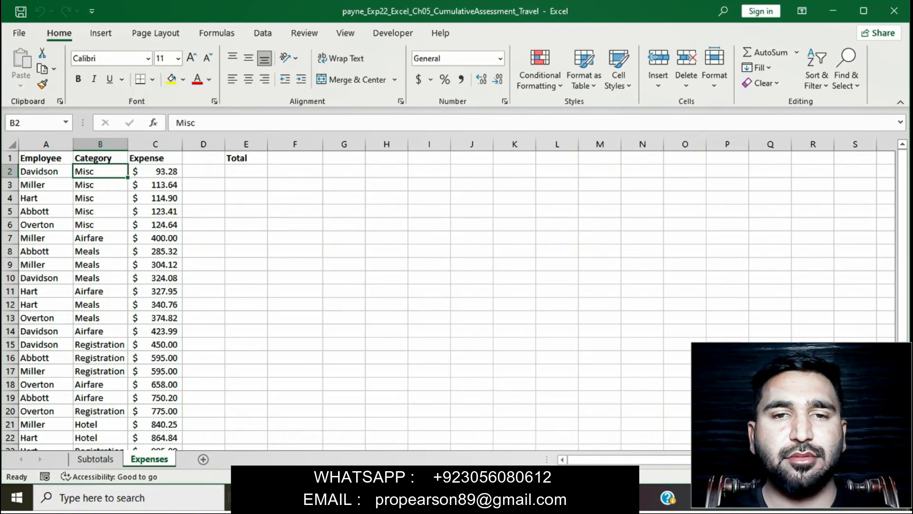
click(517, 497)
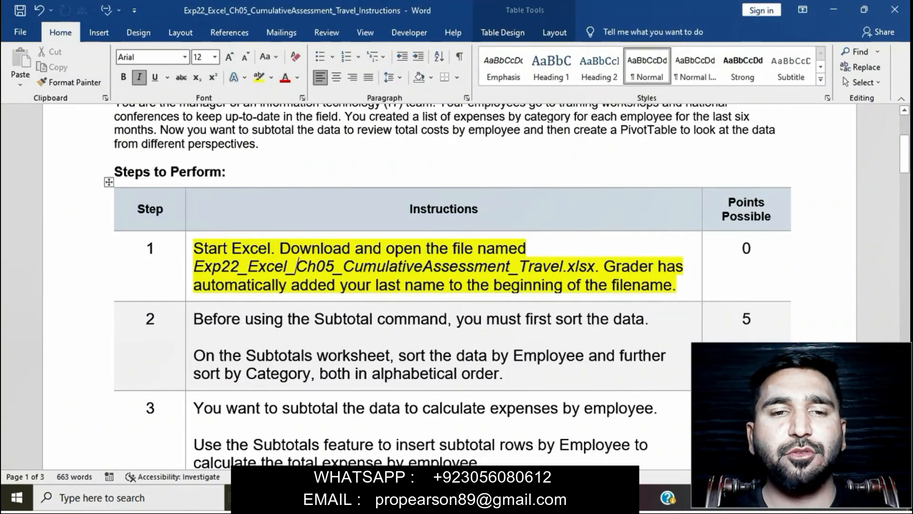
Step: Remove the step 1 highlight and highlight the step 2 instructions in yellow
click(189, 257)
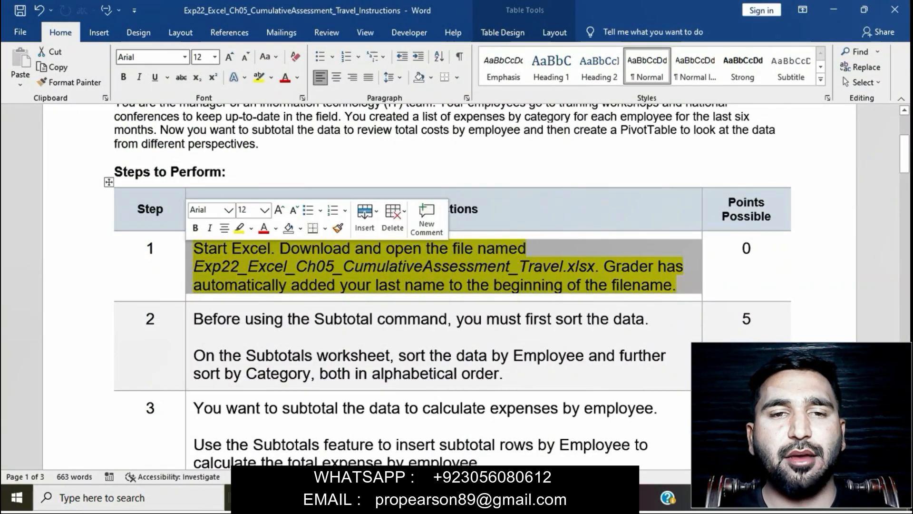
click(238, 229)
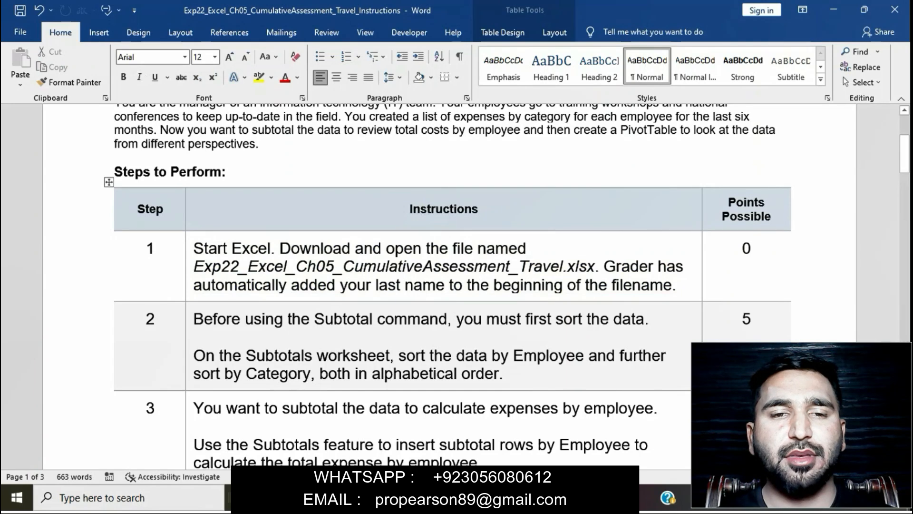
scroll(325, 199, down, 3)
click(189, 224)
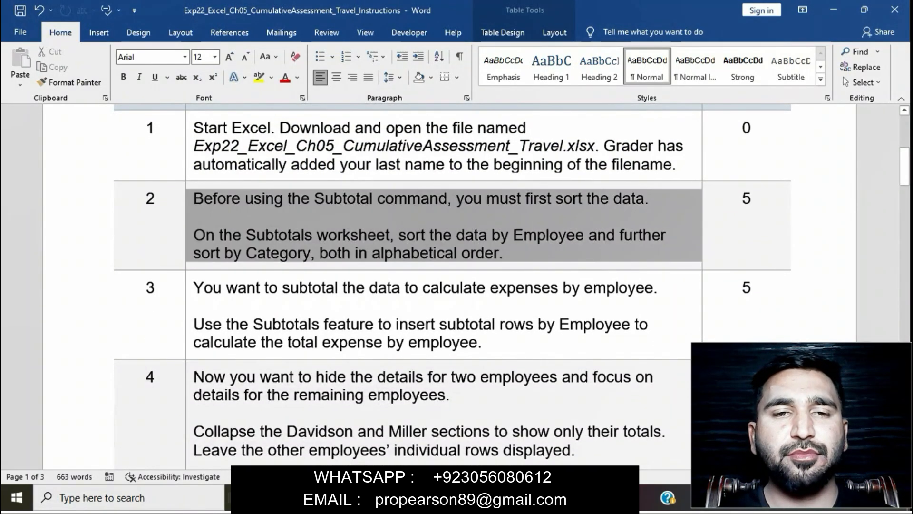
click(241, 243)
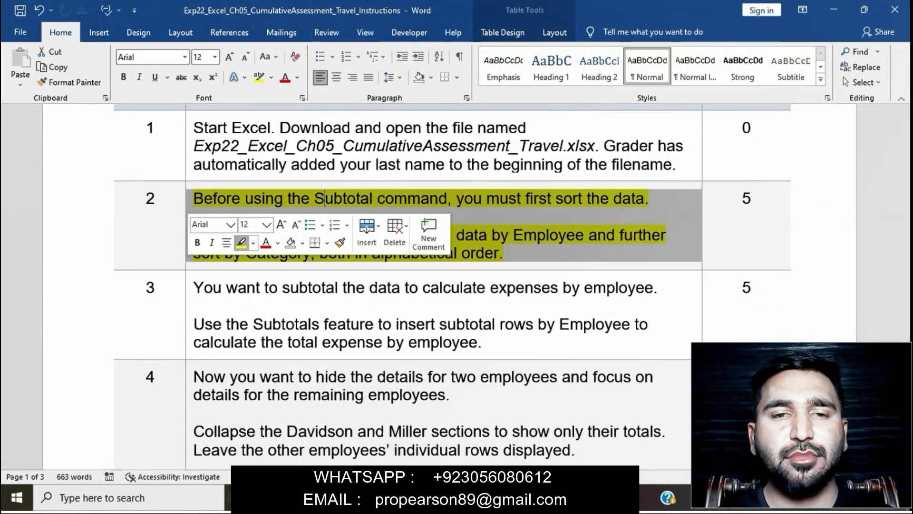
click(194, 305)
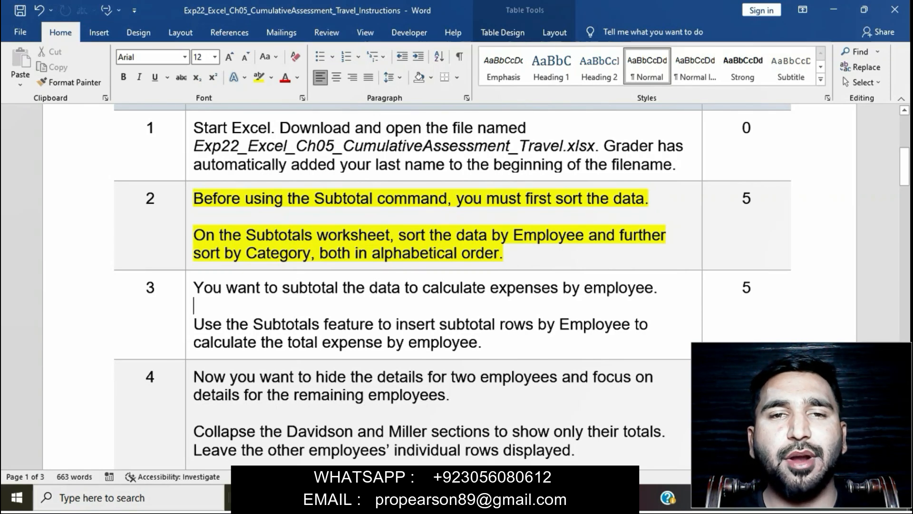
Step: Select the step 2 sorting sentence, then switch to Excel
drag(194, 235, 205, 235)
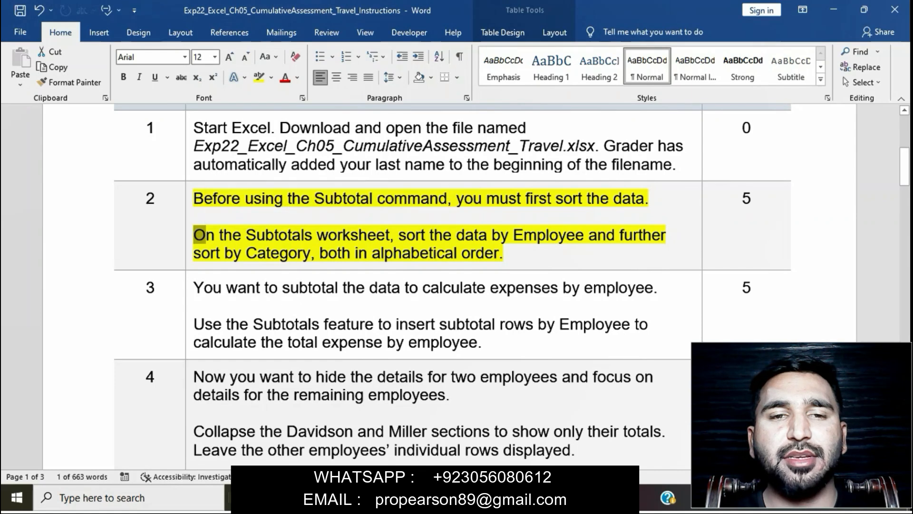
click(301, 234)
drag(300, 235, 588, 235)
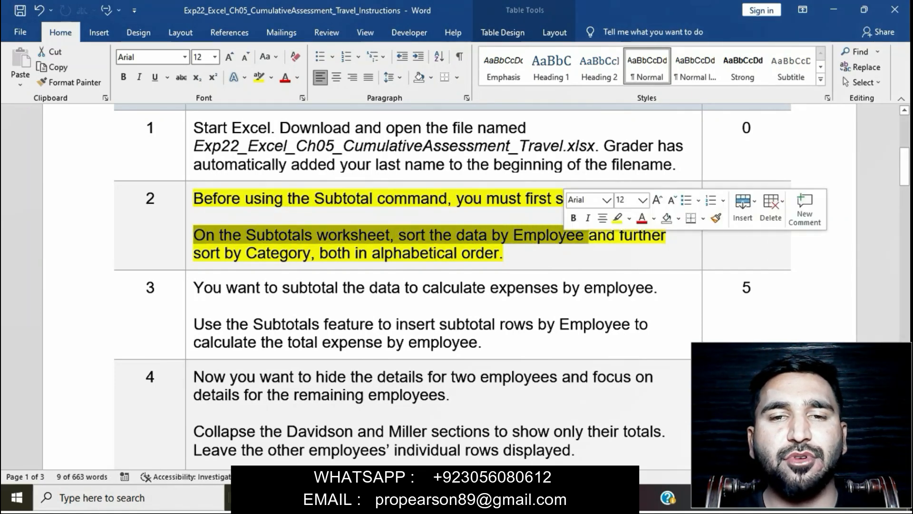
key(alt+Tab)
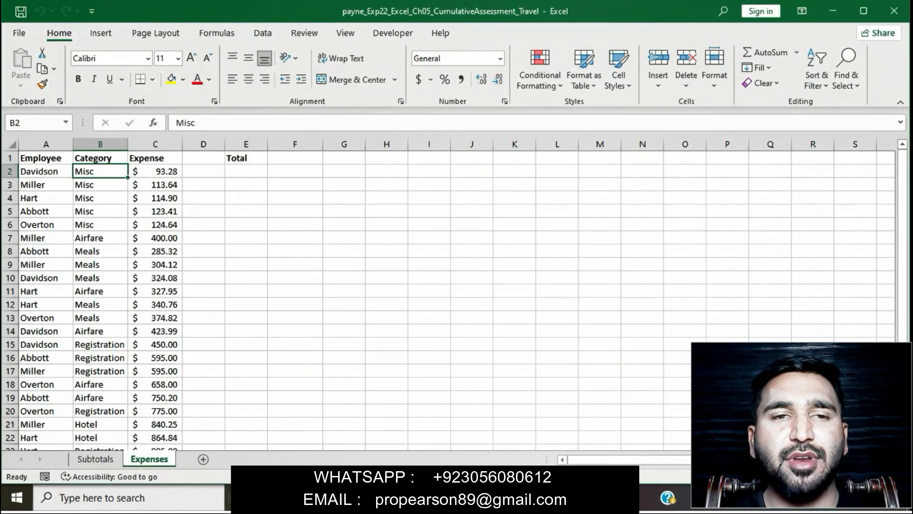
Step: On the Subtotals sheet, start a Custom Sort with Employee A to Z as the first level
click(95, 459)
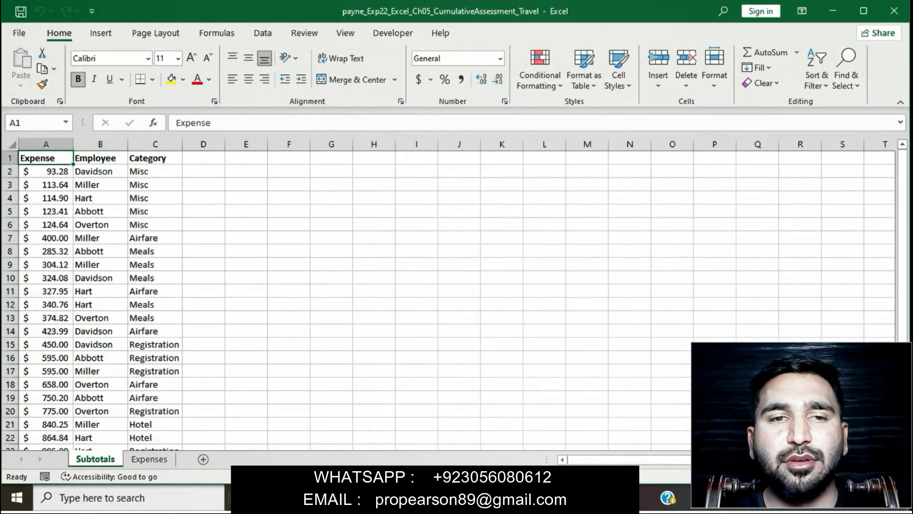
click(100, 157)
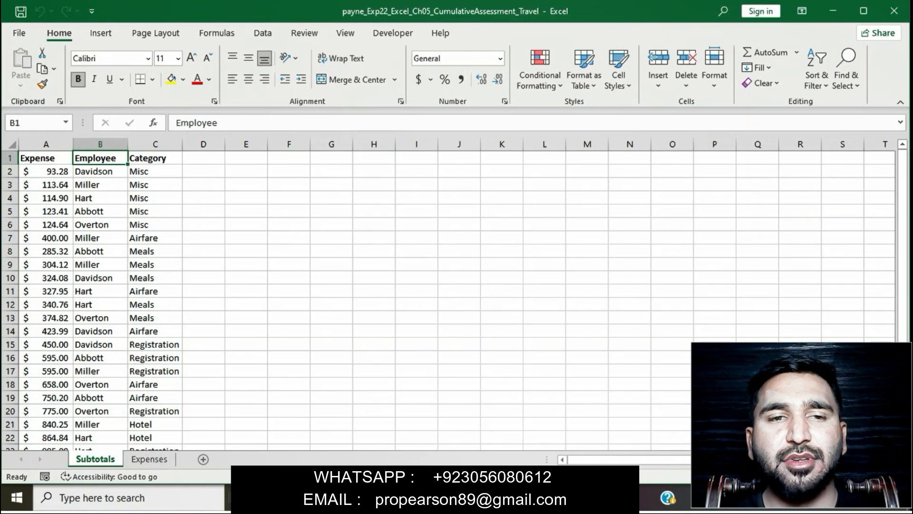
click(816, 76)
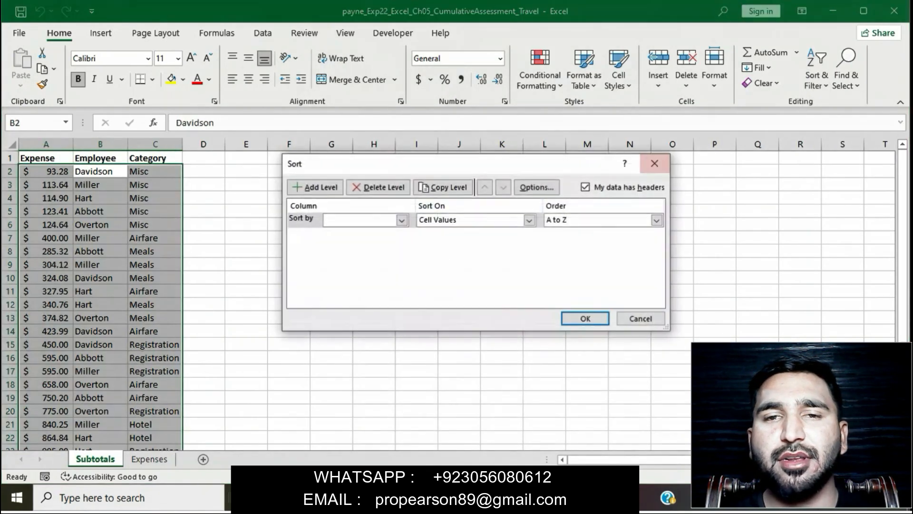
click(401, 220)
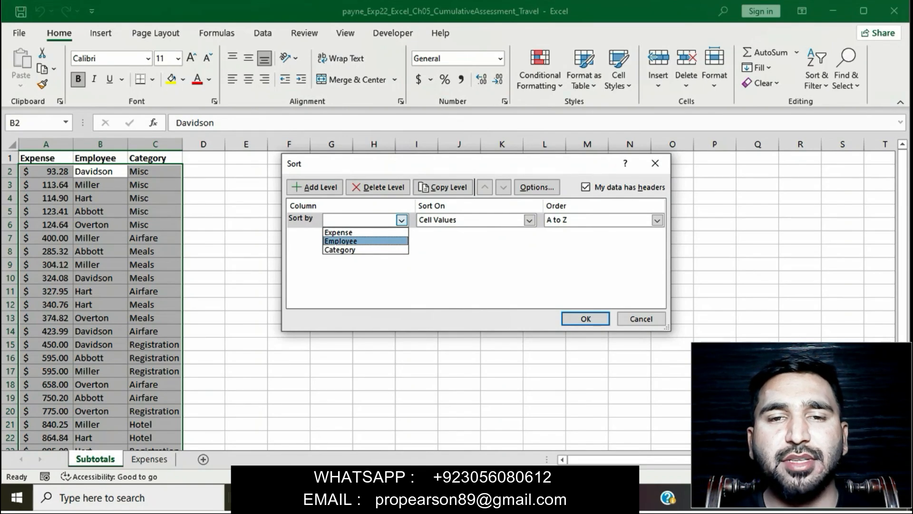
key(Return)
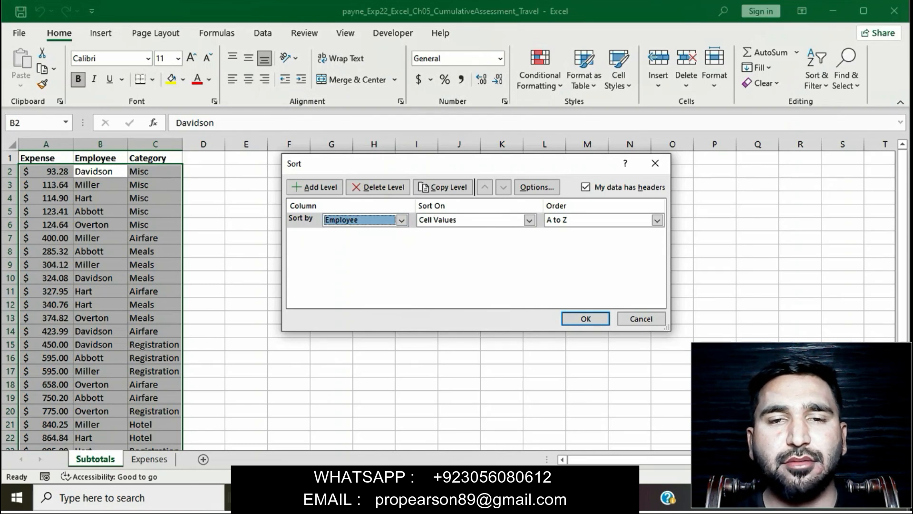
key(alt+Tab)
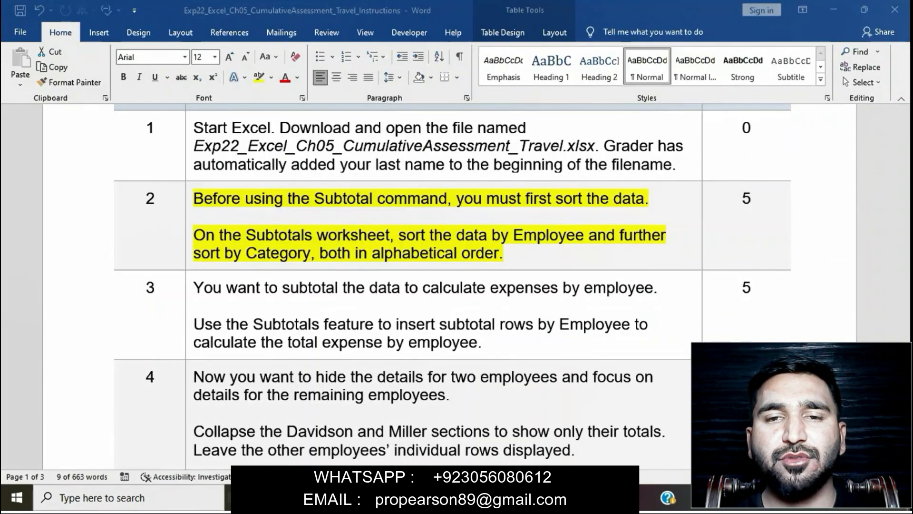
drag(590, 235, 600, 257)
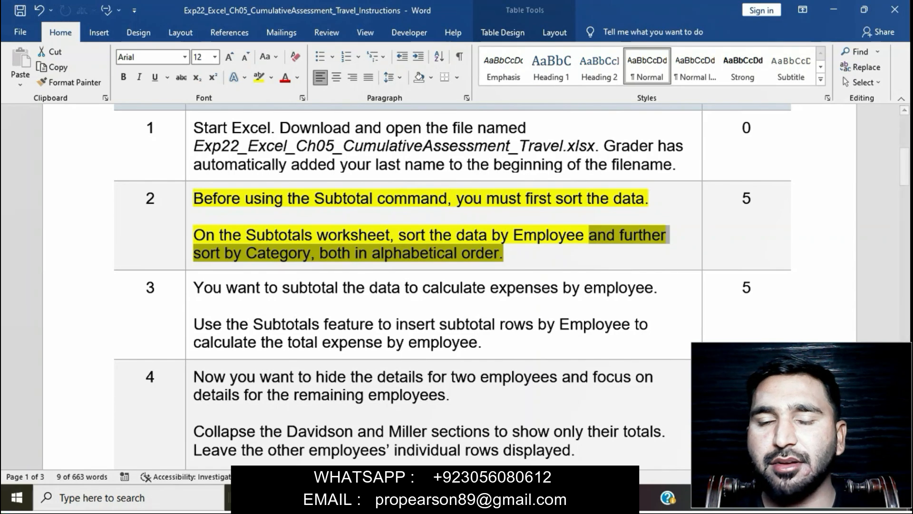
key(alt+Tab)
Step: Add a Category sort level, apply the sort, and return to Word
click(314, 187)
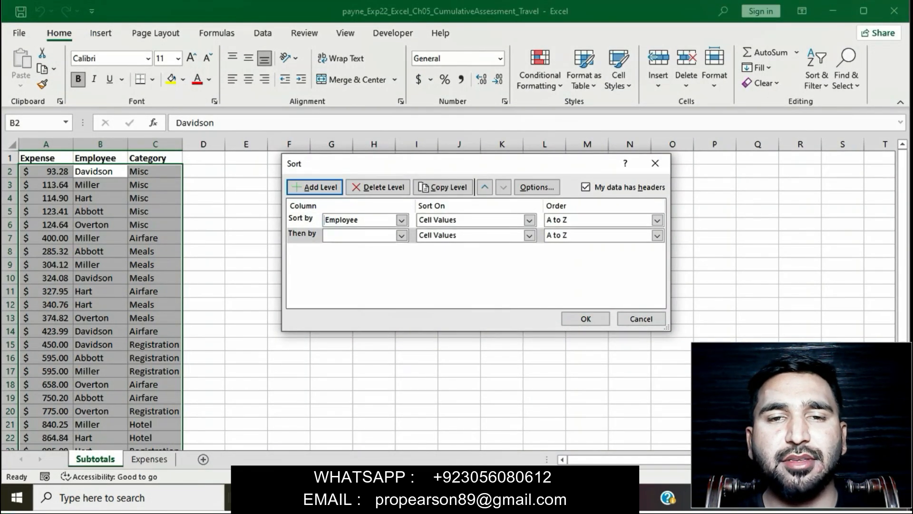
click(402, 235)
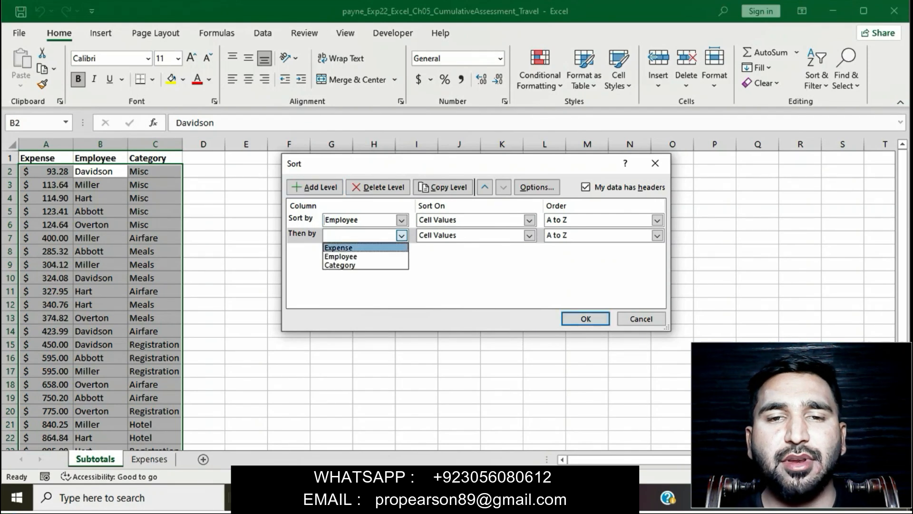
key(Return)
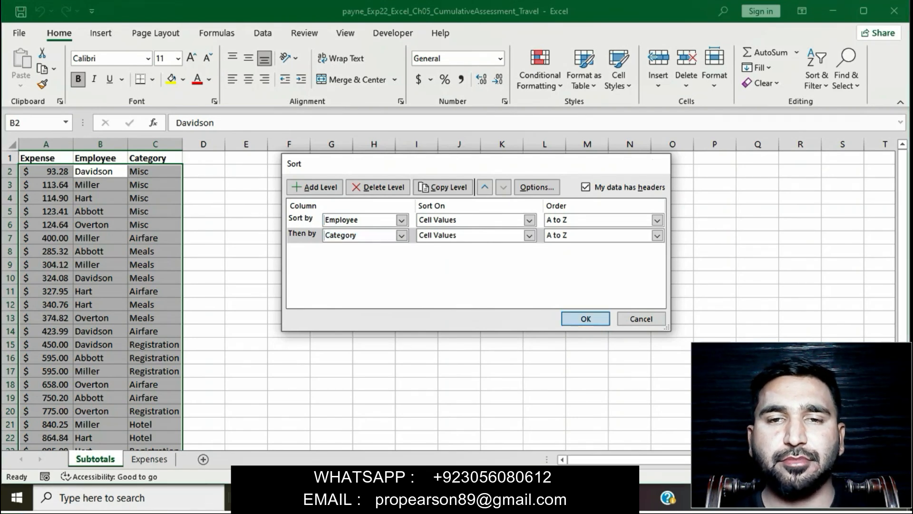
key(Return)
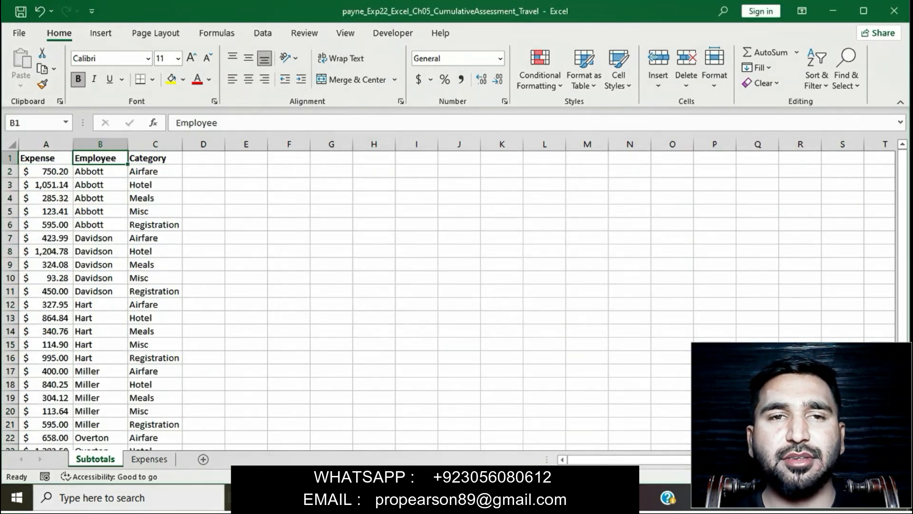
key(alt+Tab)
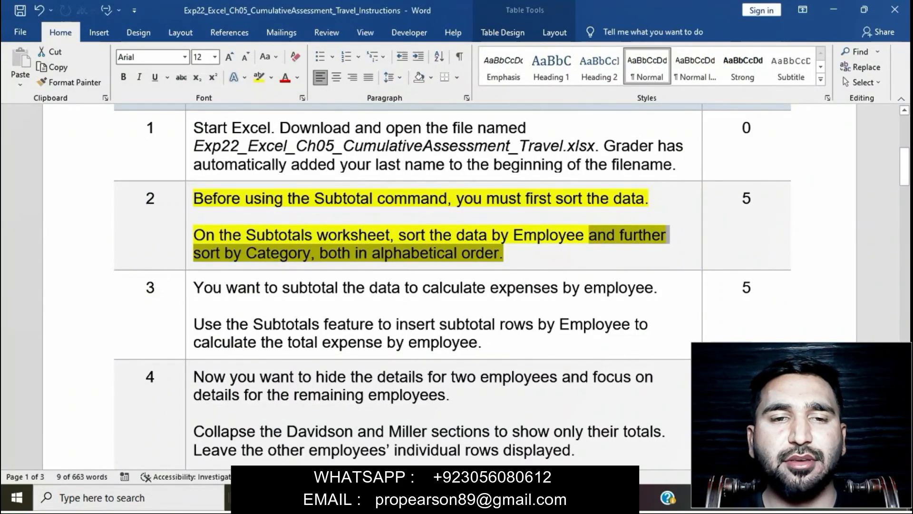
Step: Remove the yellow highlight from the step 2 instructions
click(428, 253)
click(189, 199)
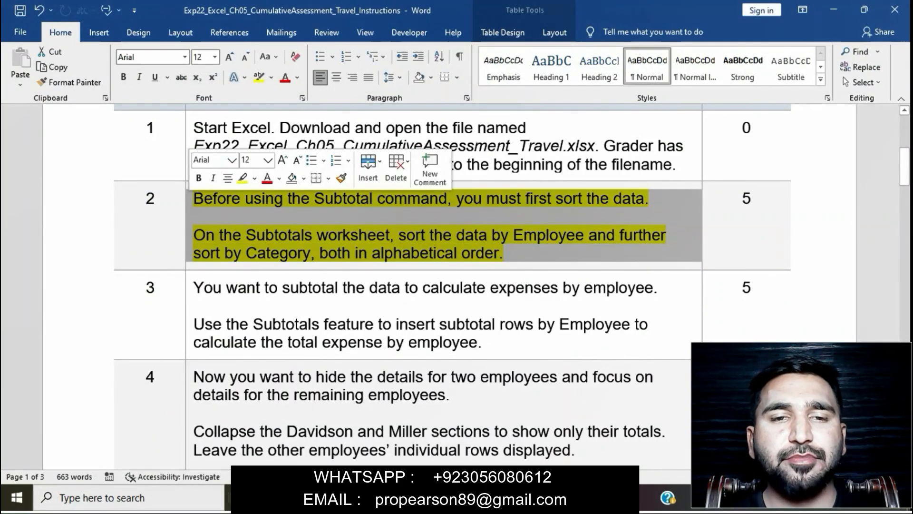
click(243, 178)
click(504, 253)
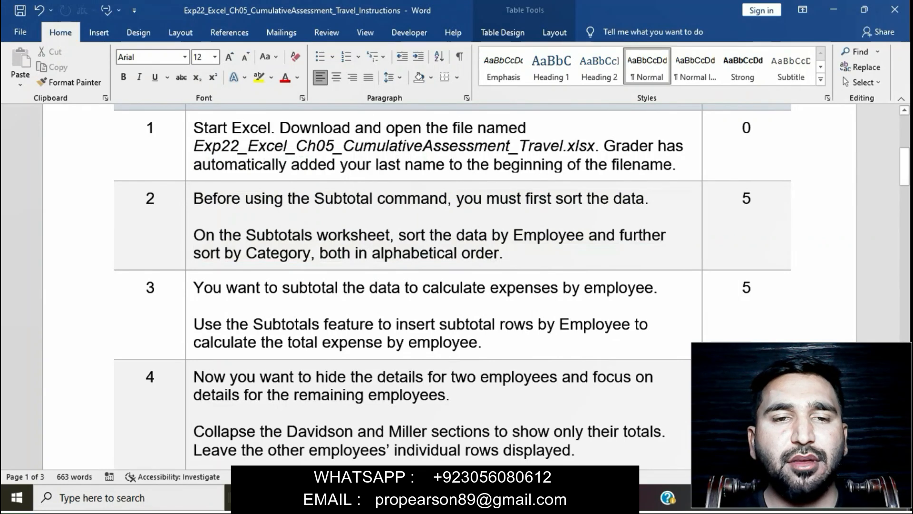
Step: Highlight step 3's subtotal instructions in yellow, then switch to Excel
click(365, 325)
scroll(365, 325, down, 1)
scroll(452, 285, down, 1)
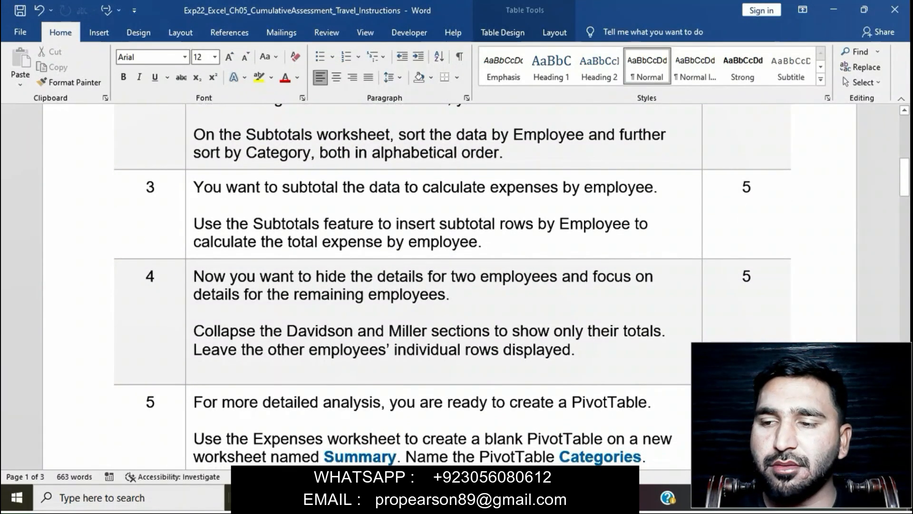
click(189, 214)
click(241, 168)
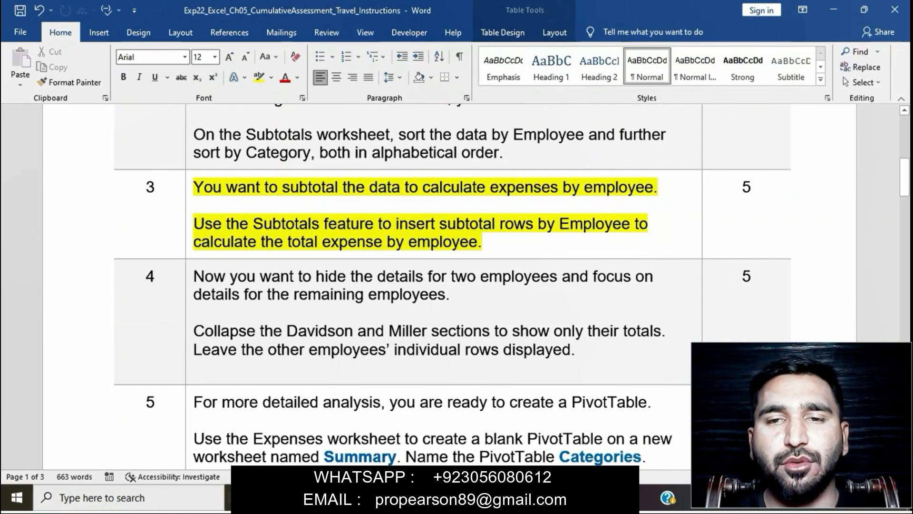
drag(195, 224, 637, 241)
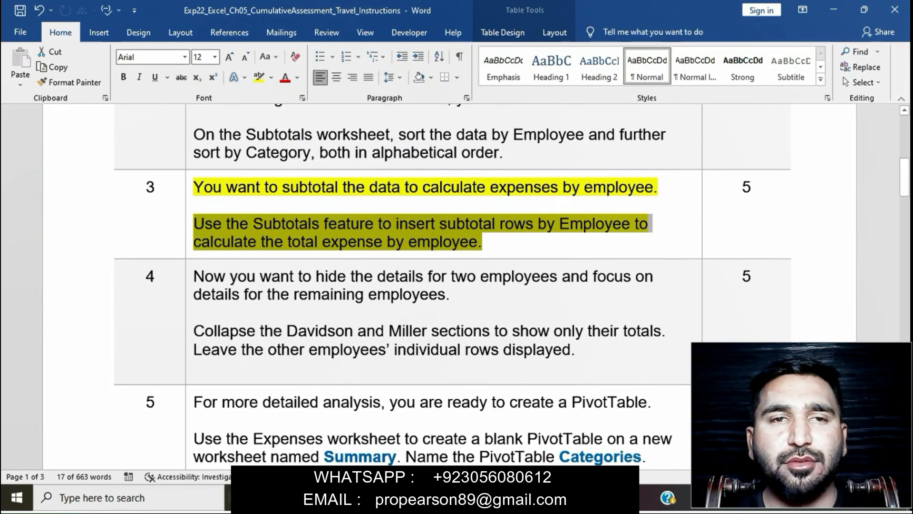
key(alt+Tab)
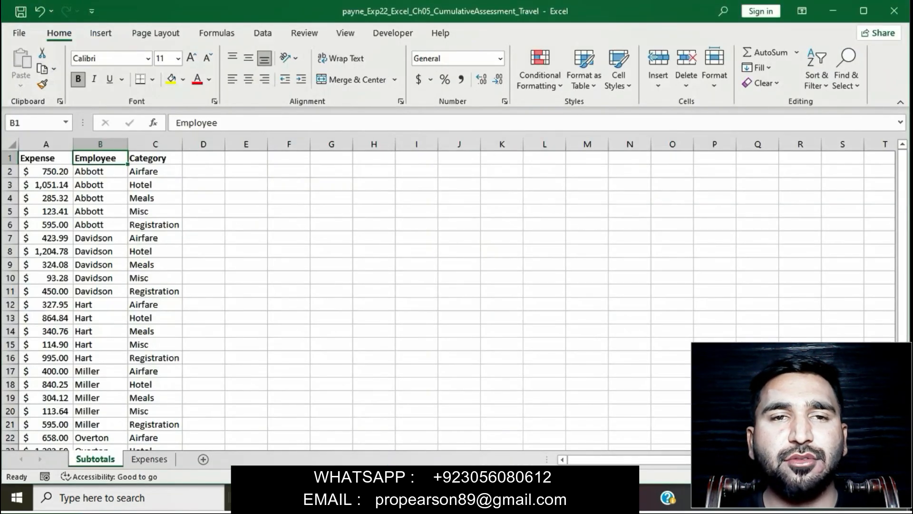
Step: Open the Data > Subtotal dialog and set At each change in to Employee
click(262, 32)
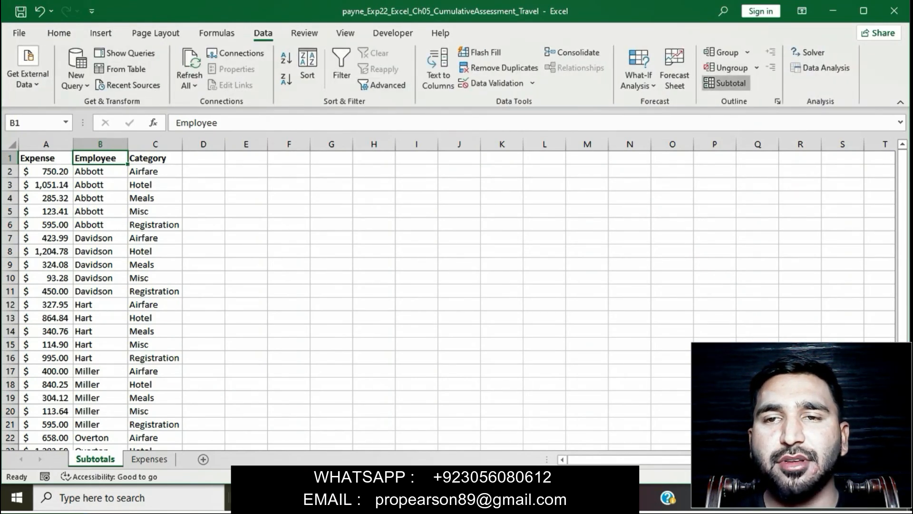
click(726, 82)
key(alt+Tab)
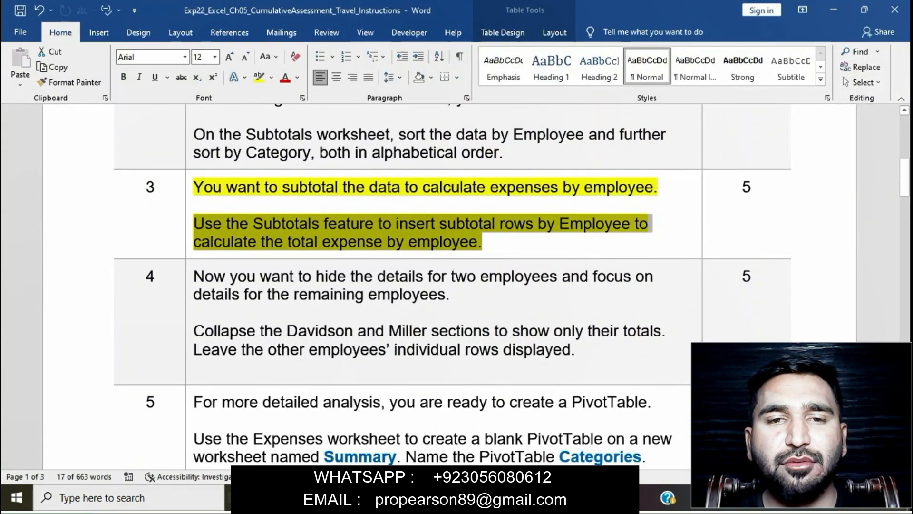
key(alt+Tab)
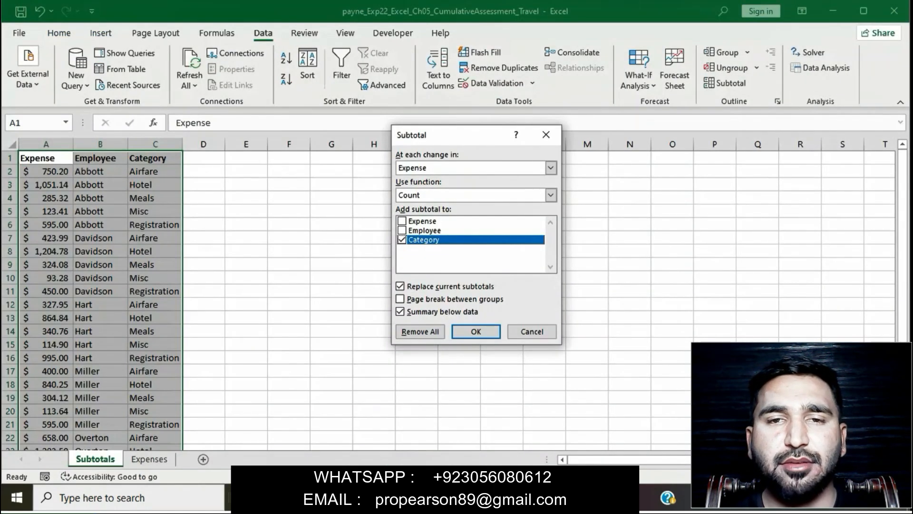
click(551, 168)
click(416, 189)
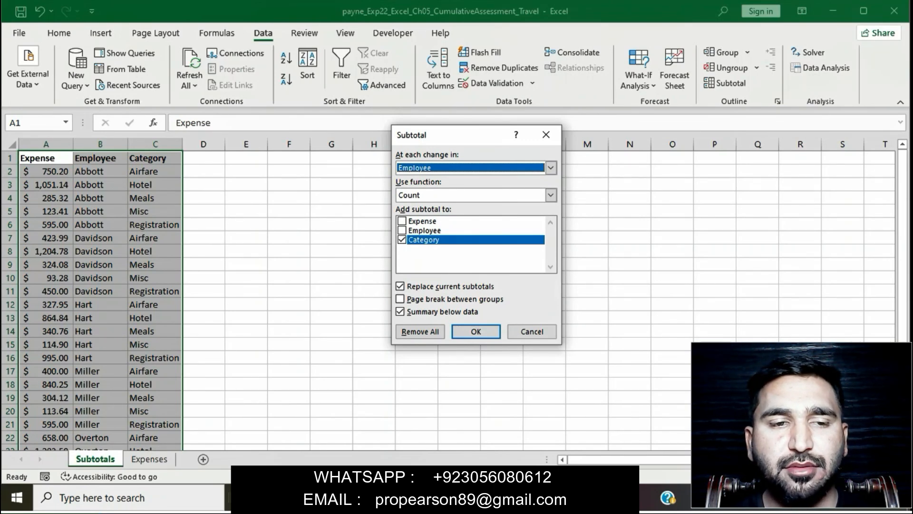
Step: Use the Sum function on Expense only, untick Category, and apply the subtotals
click(519, 498)
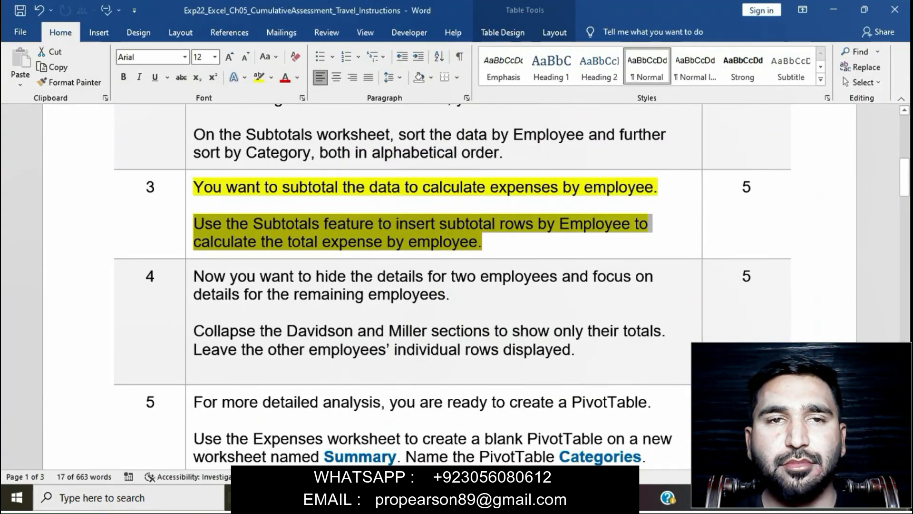
click(518, 498)
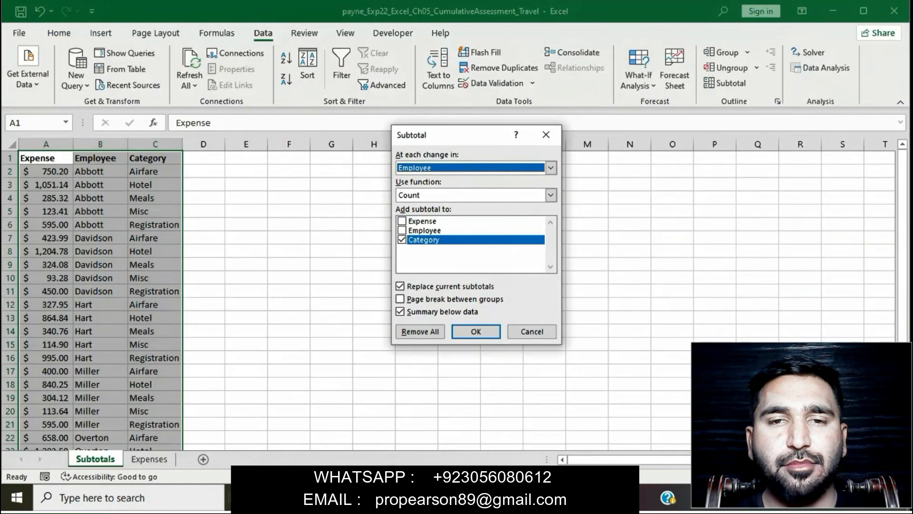
click(551, 195)
click(551, 195)
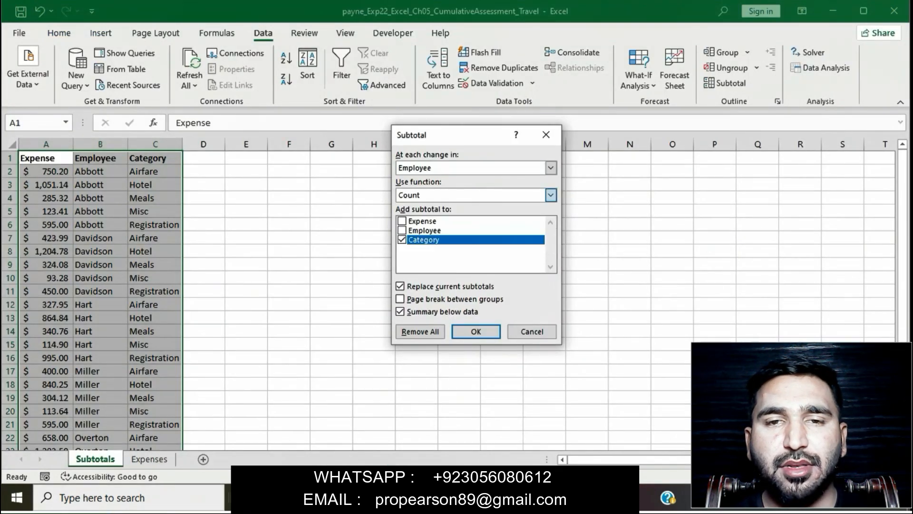
key(Up)
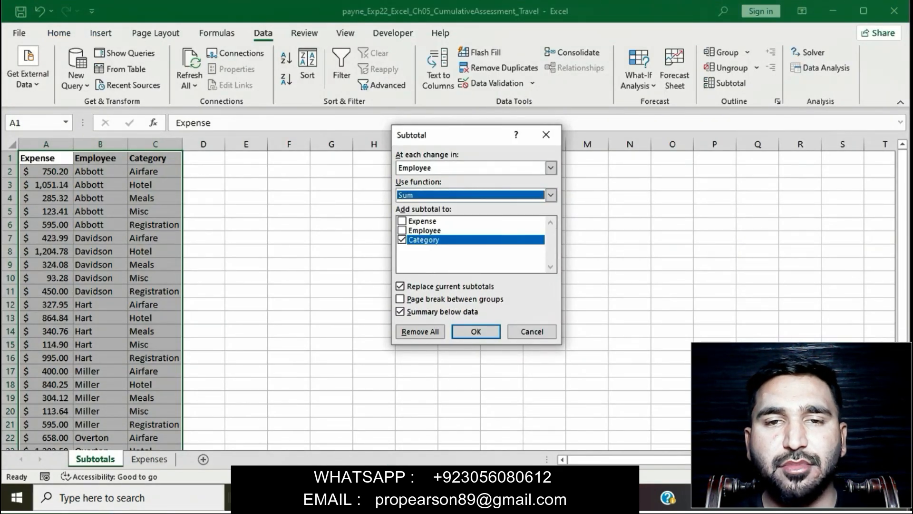
click(402, 221)
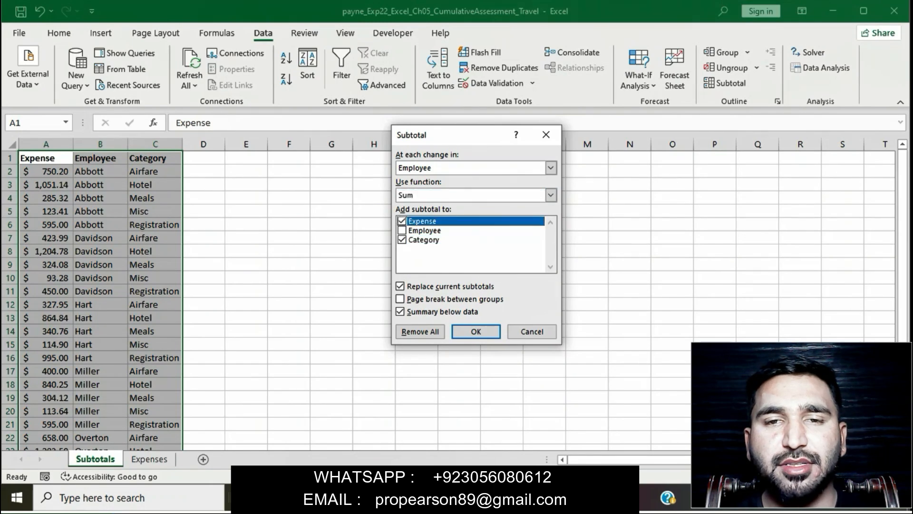
click(402, 240)
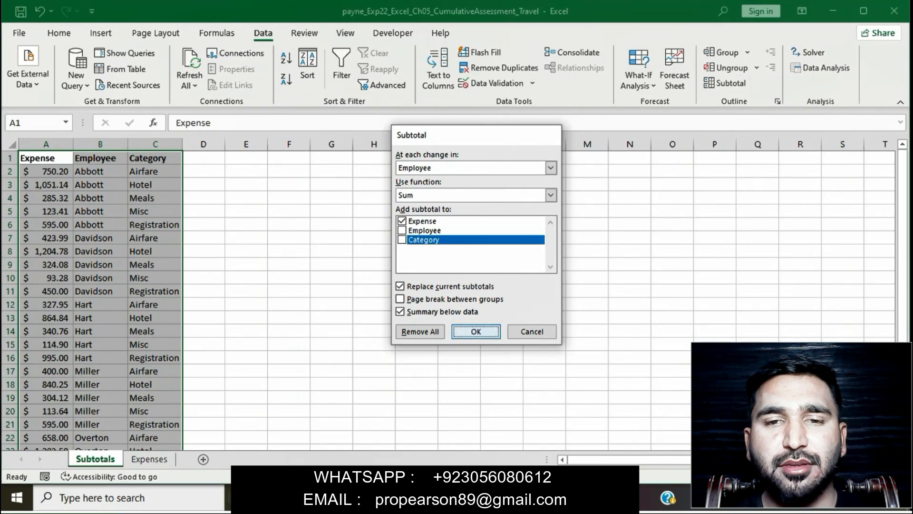
click(476, 331)
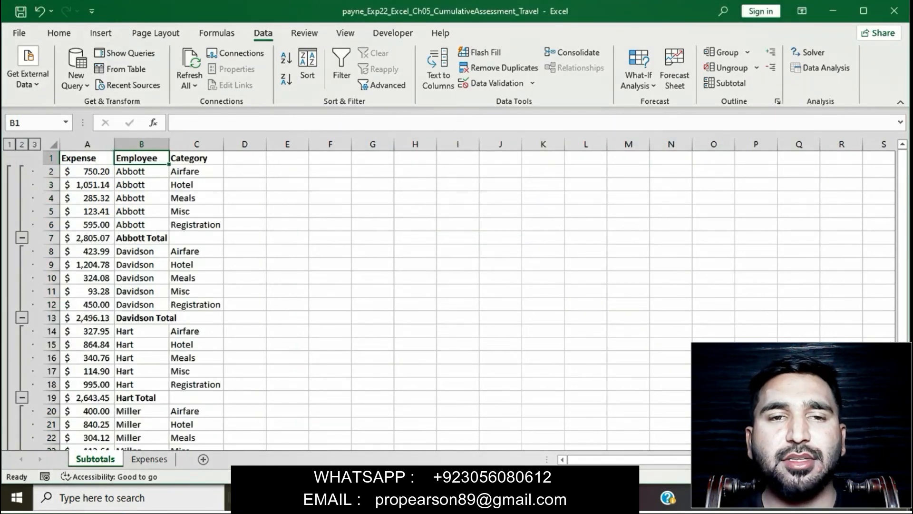
Step: Back in Word, remove the yellow highlight from step 3's instructions
key(alt+Tab)
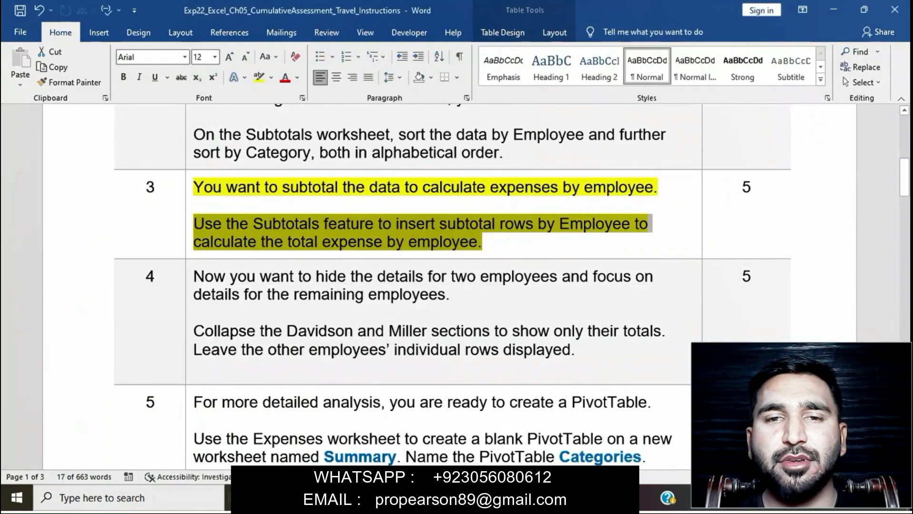
click(365, 242)
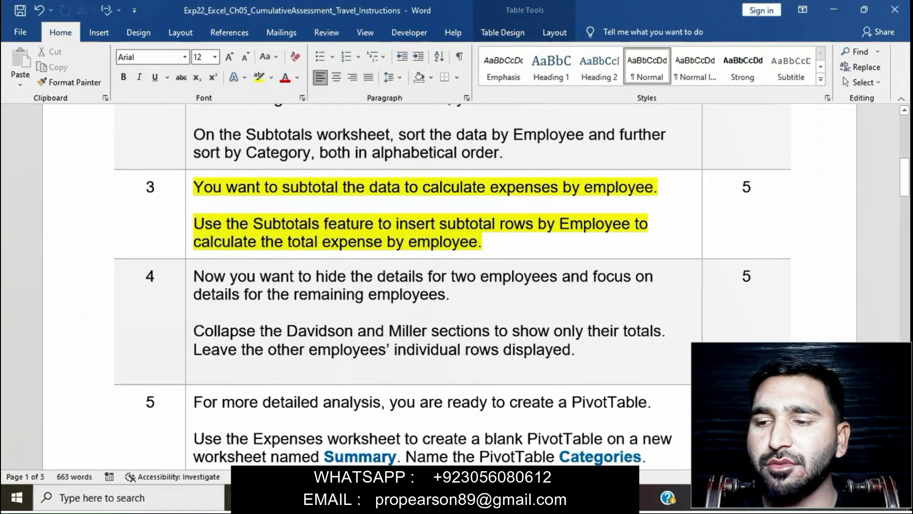
click(189, 191)
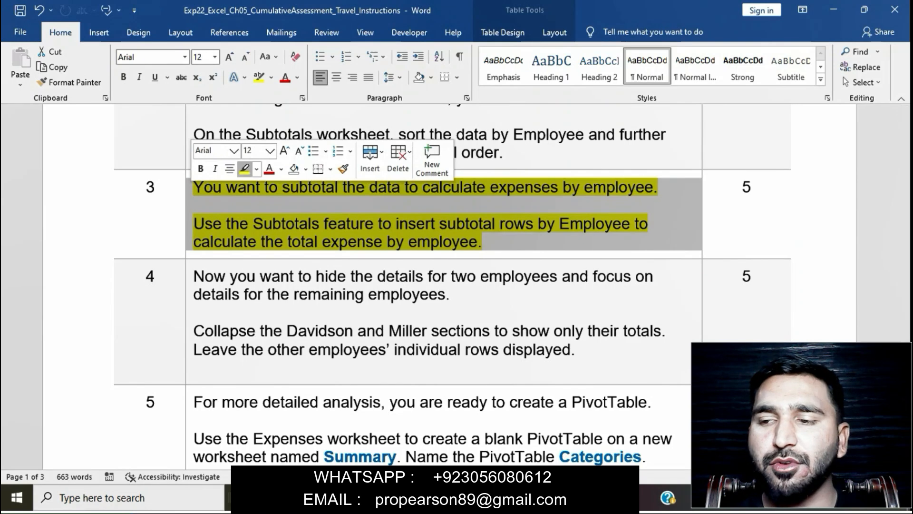
click(244, 169)
Step: Highlight step 4's instructions in yellow, select 'Collapse the Davidson', and switch to Excel
scroll(337, 137, down, 3)
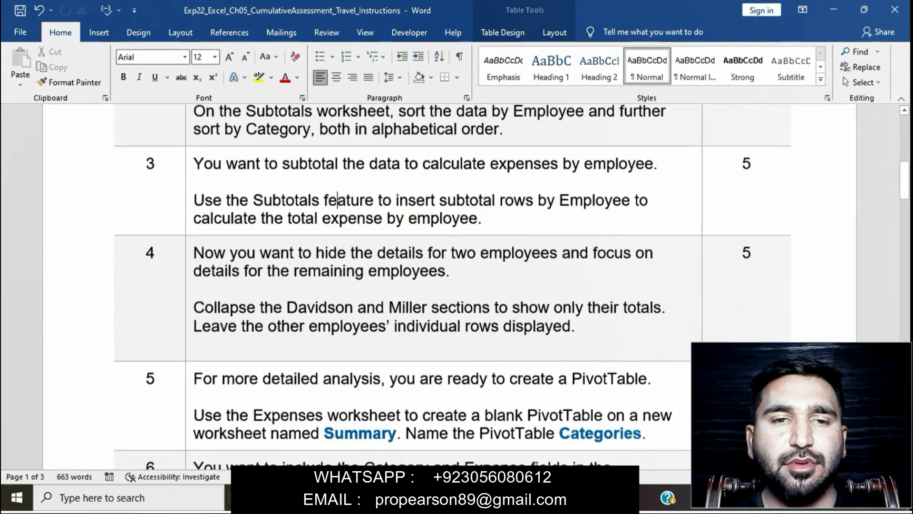
click(189, 191)
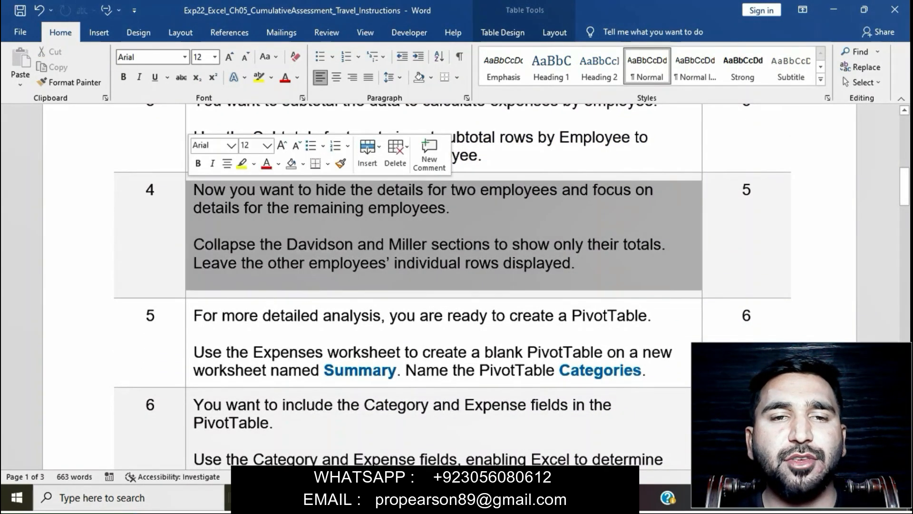
click(242, 163)
click(243, 282)
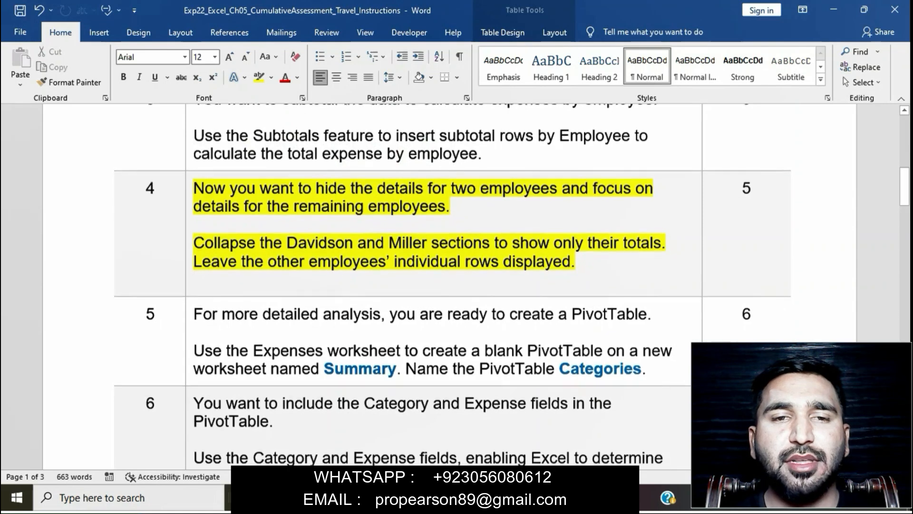
scroll(450, 285, down, 1)
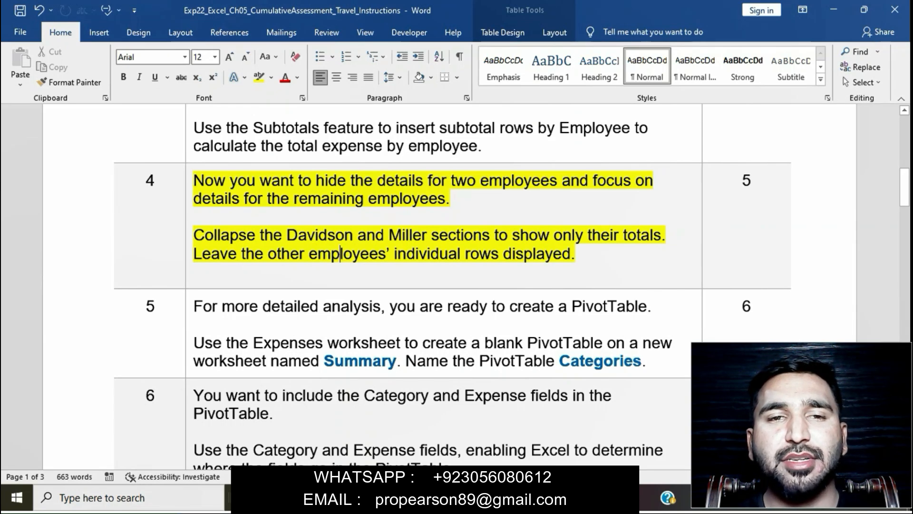
drag(193, 235, 357, 235)
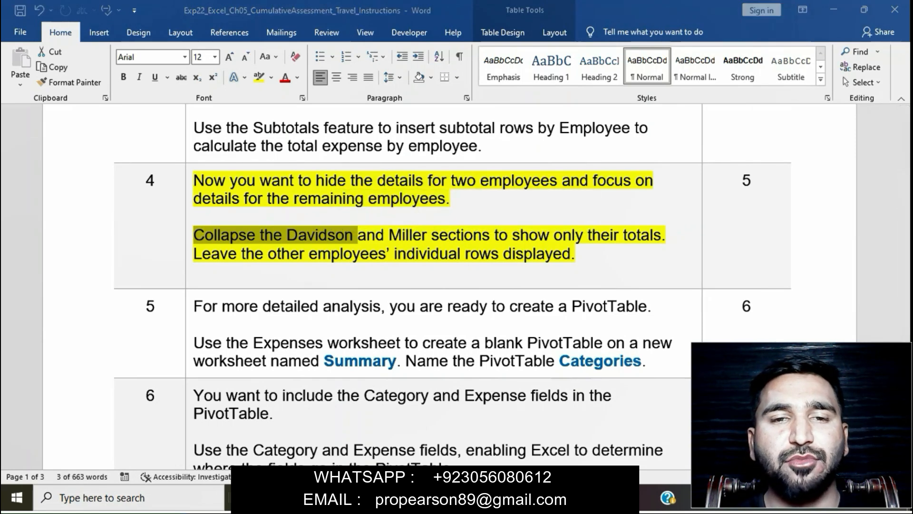
key(alt+Tab)
scroll(478, 300, left, 4)
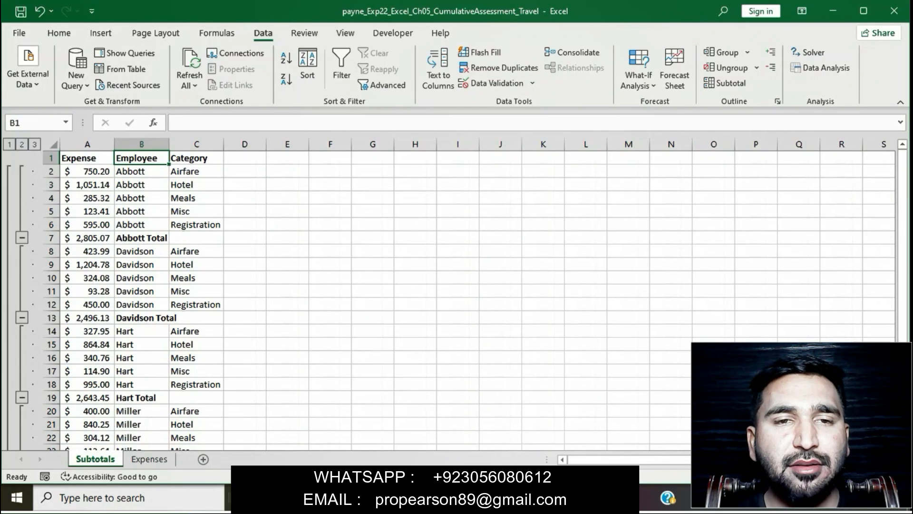
Step: Collapse the Davidson group to its $2,496.13 total and the Miller group to $2,253.01
click(22, 317)
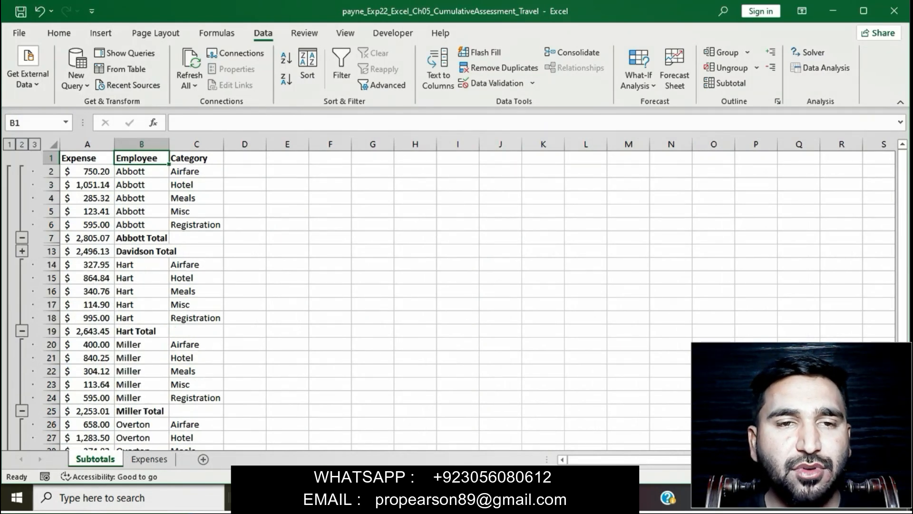
key(alt+Tab)
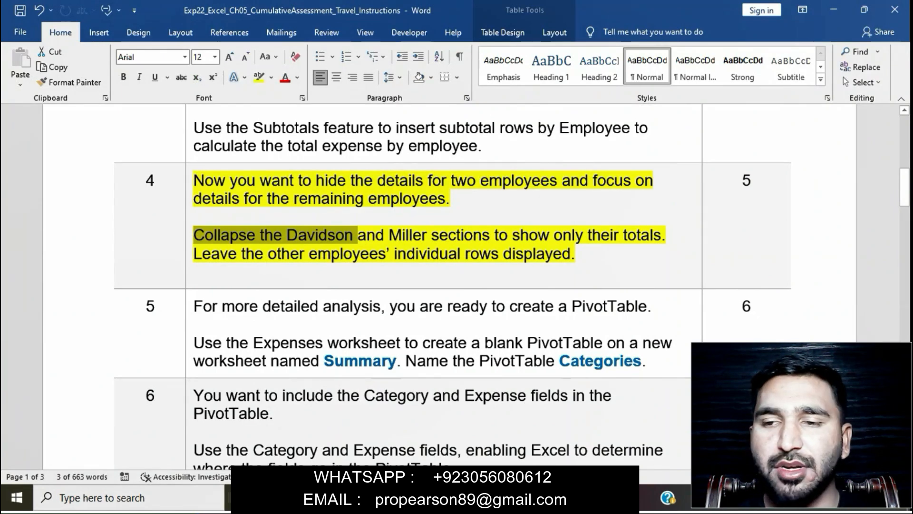
drag(358, 235, 662, 235)
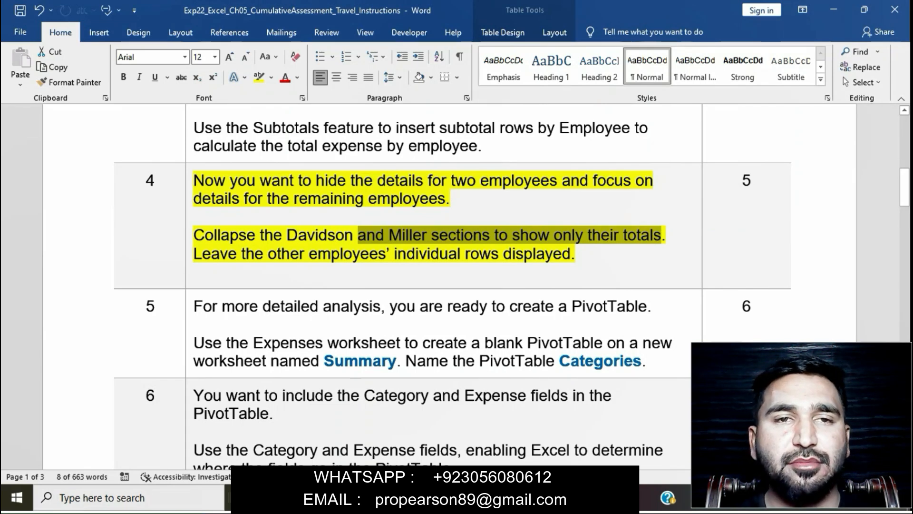
key(alt+Tab)
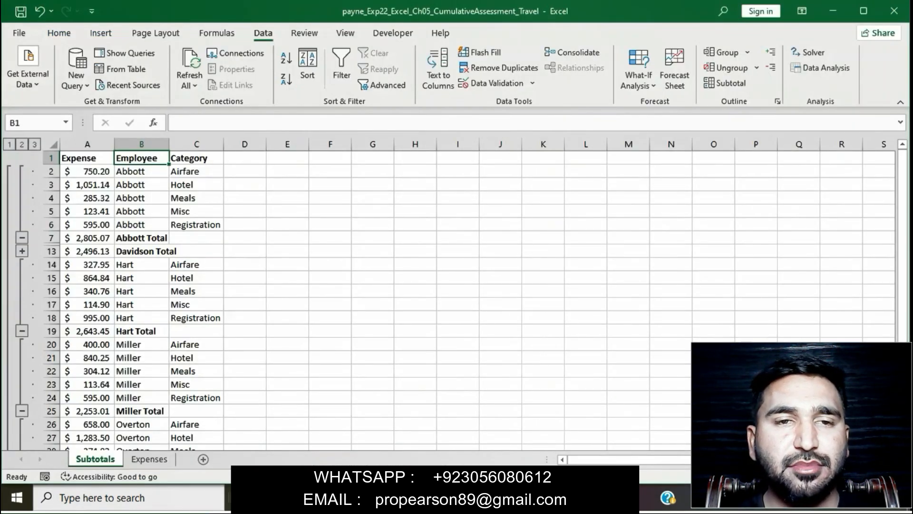
click(21, 411)
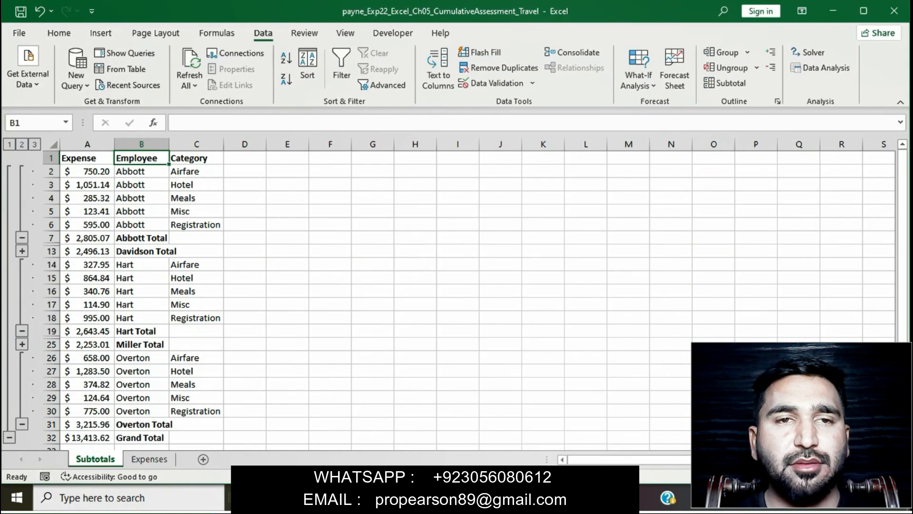
Step: Reread step 4's note on leaving other rows displayed and check the Subtotals sheet
key(alt+Tab)
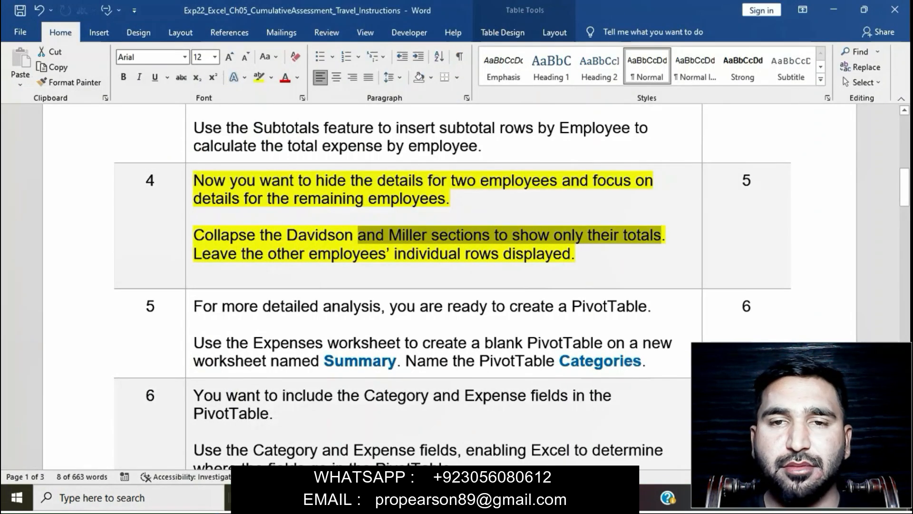
click(194, 273)
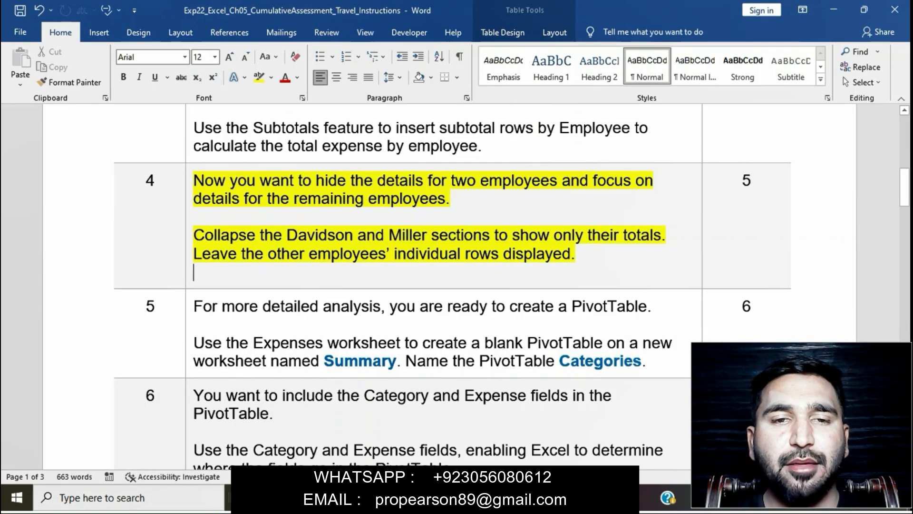
drag(193, 253, 571, 253)
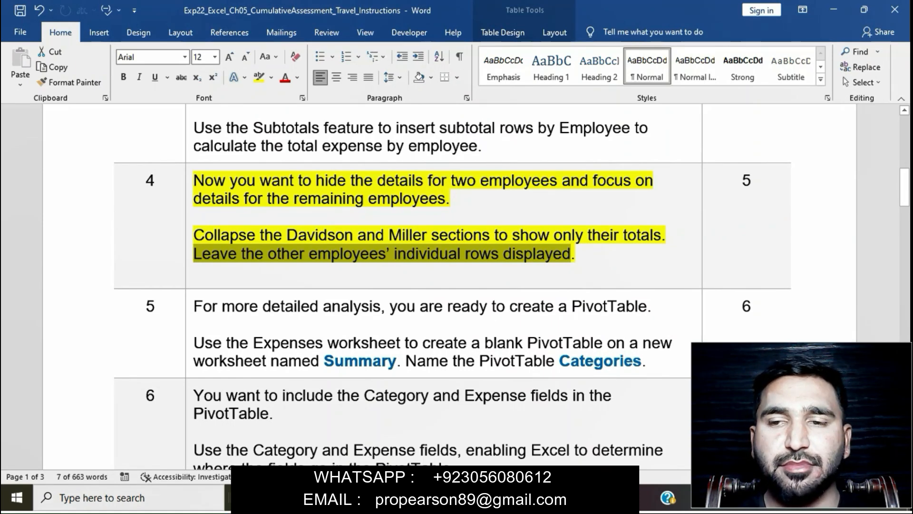
key(alt+Tab)
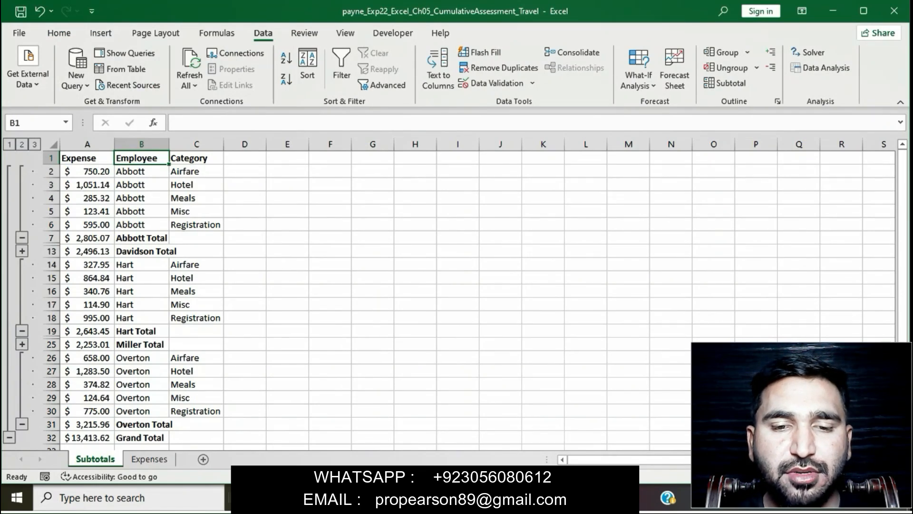
scroll(456, 300, down, 3)
scroll(457, 300, up, 3)
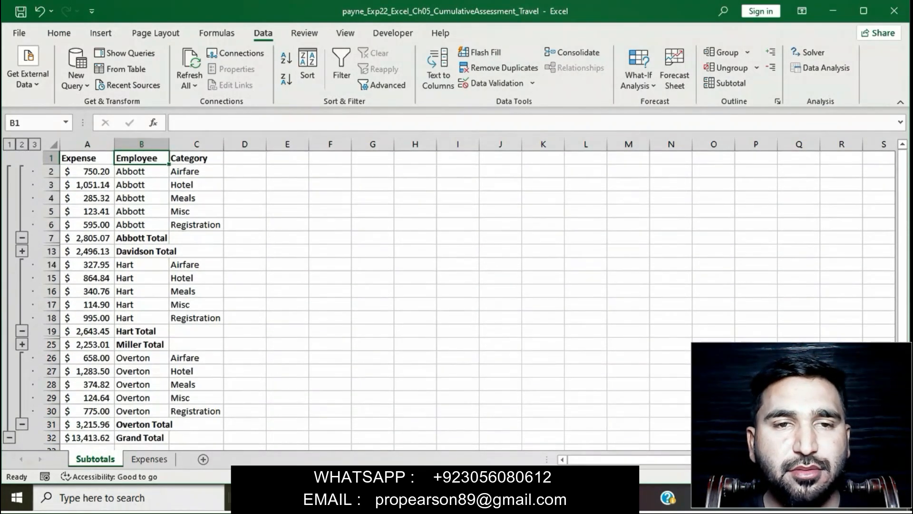
Step: Remove the yellow highlight from step 4's instructions in Word
key(alt+Tab)
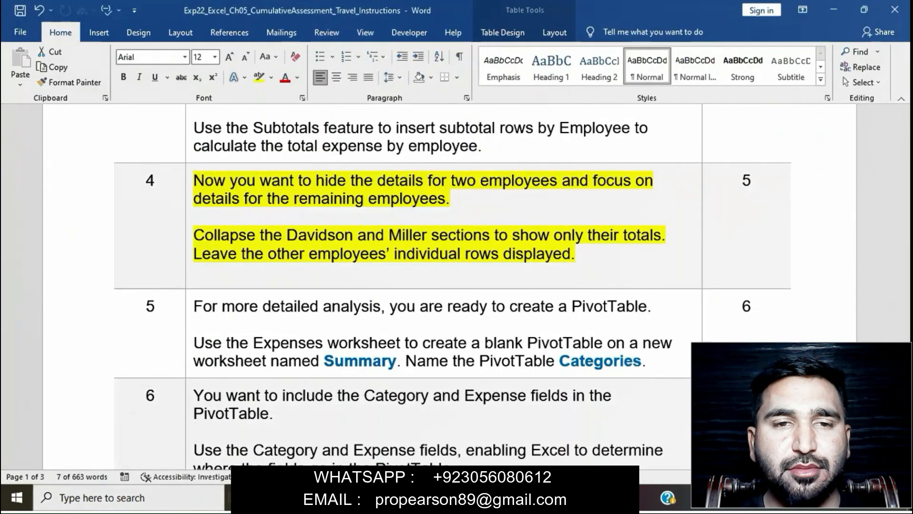
click(194, 271)
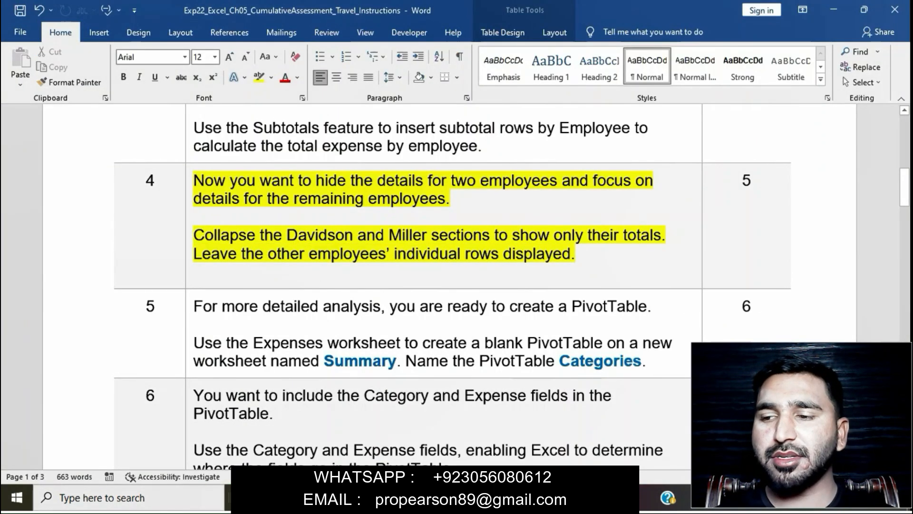
click(190, 225)
click(239, 160)
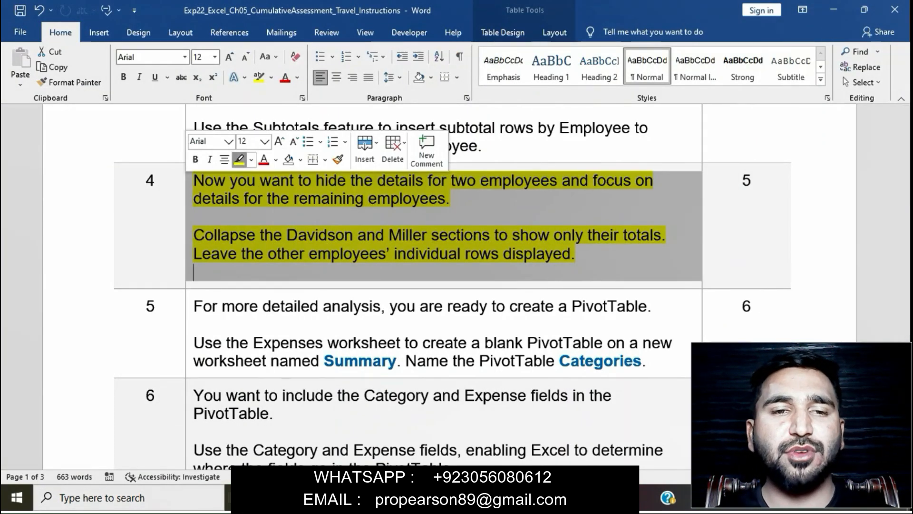
click(360, 254)
Step: Highlight step 5's PivotTable instructions in yellow and select 'Use the Expenses worksheet'
scroll(361, 254, down, 3)
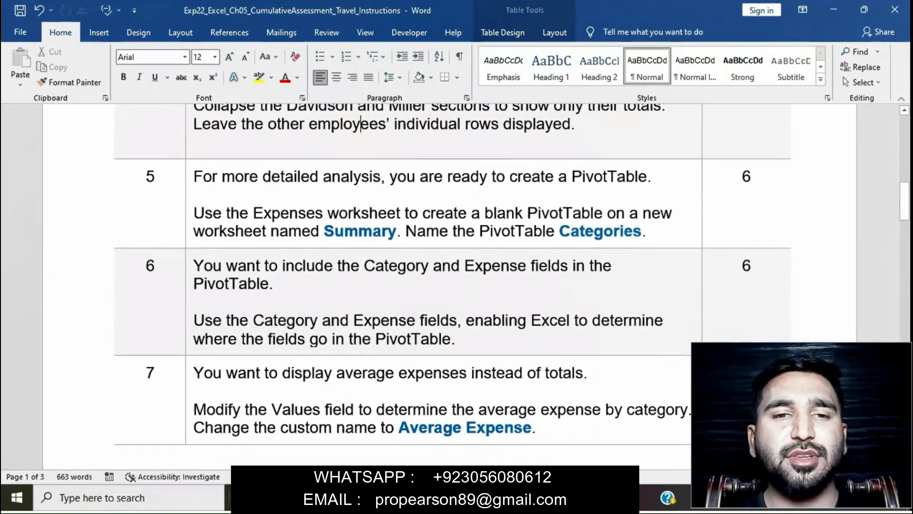
click(190, 180)
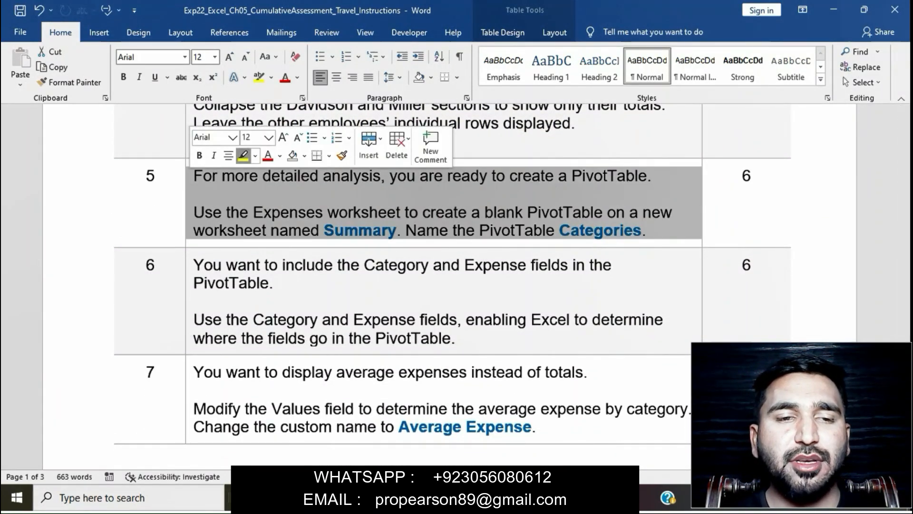
click(243, 155)
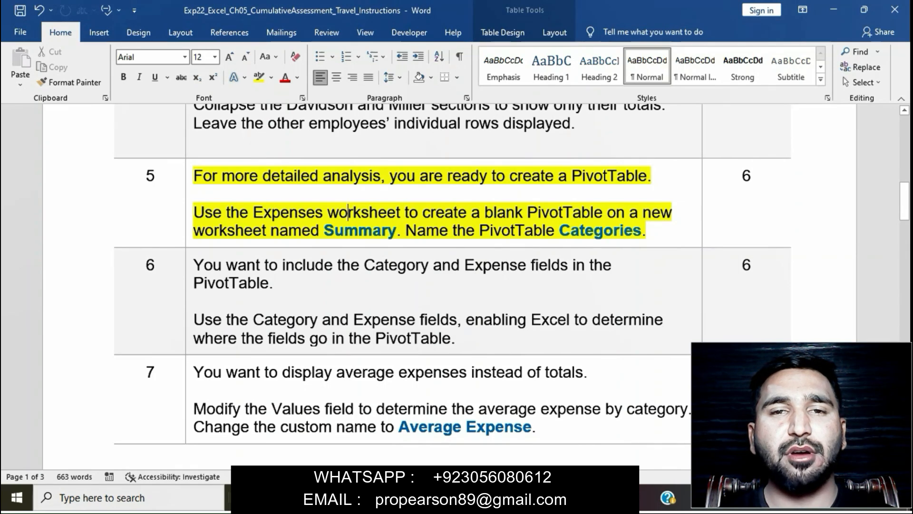
drag(194, 213, 402, 213)
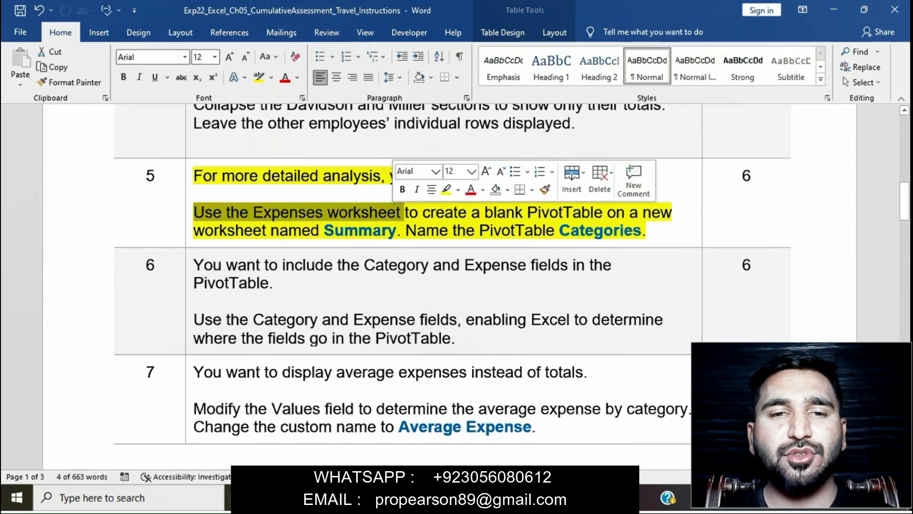
Step: Show the Expenses worksheet in Excel after rereading step 5's note about the Summary sheet
key(alt+Tab)
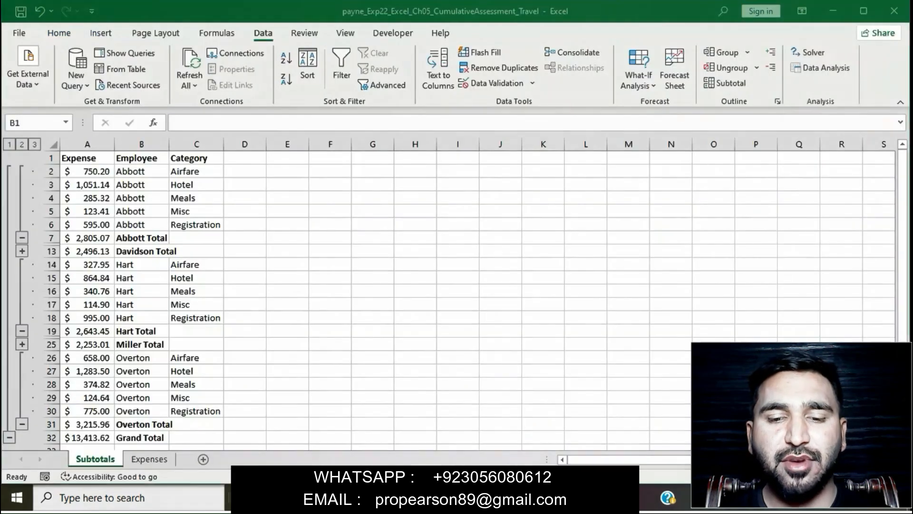
click(149, 459)
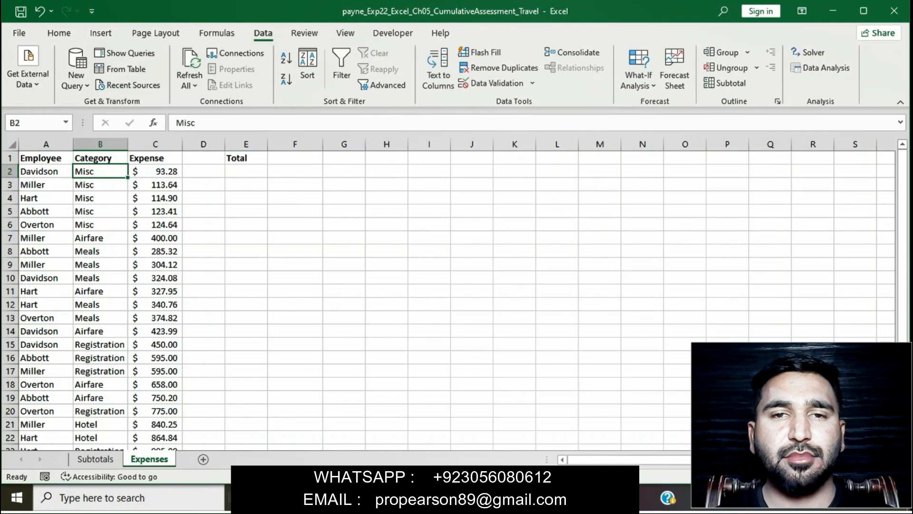
key(alt+Tab)
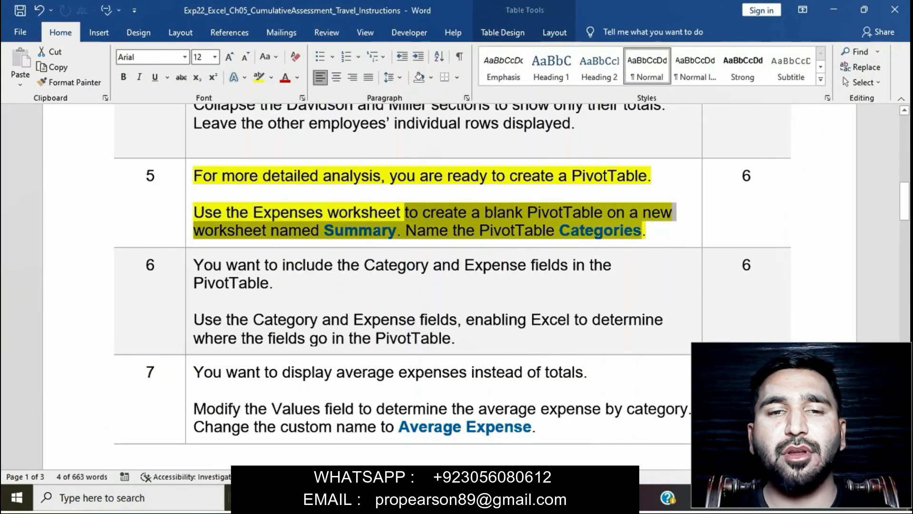
drag(640, 229, 403, 230)
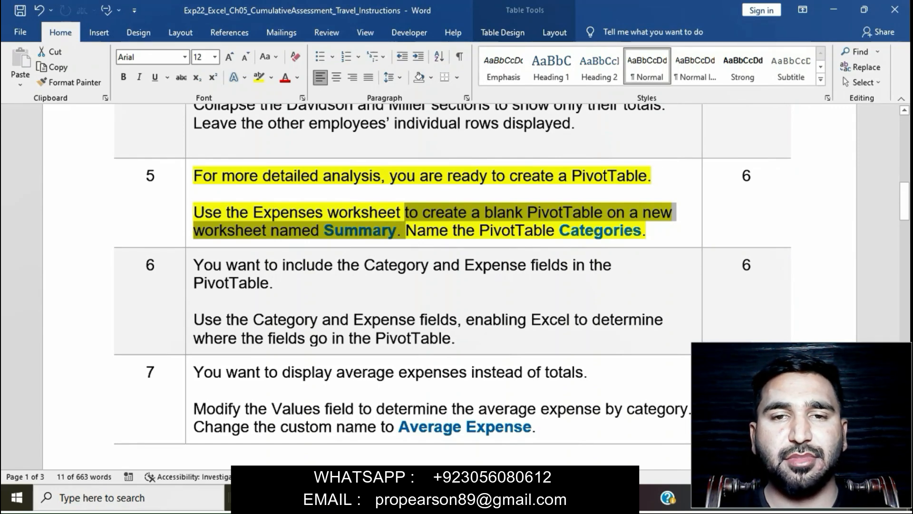
click(549, 497)
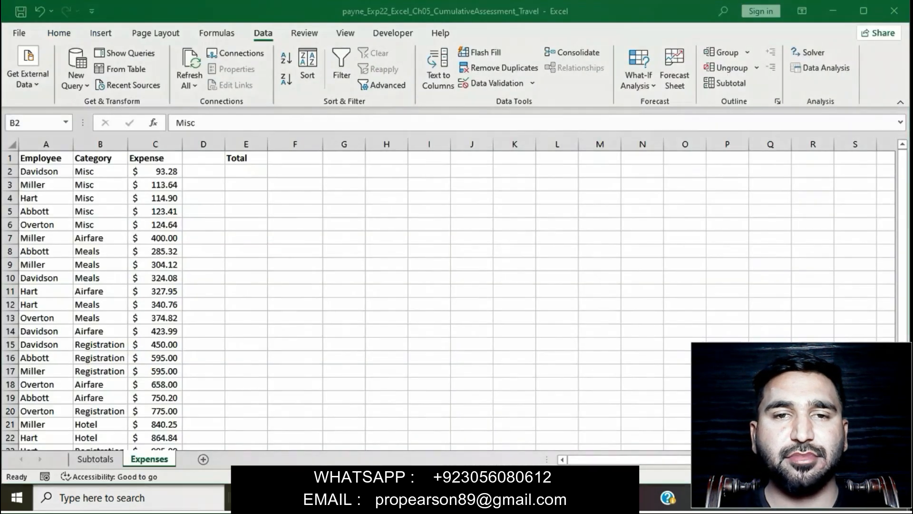
click(101, 33)
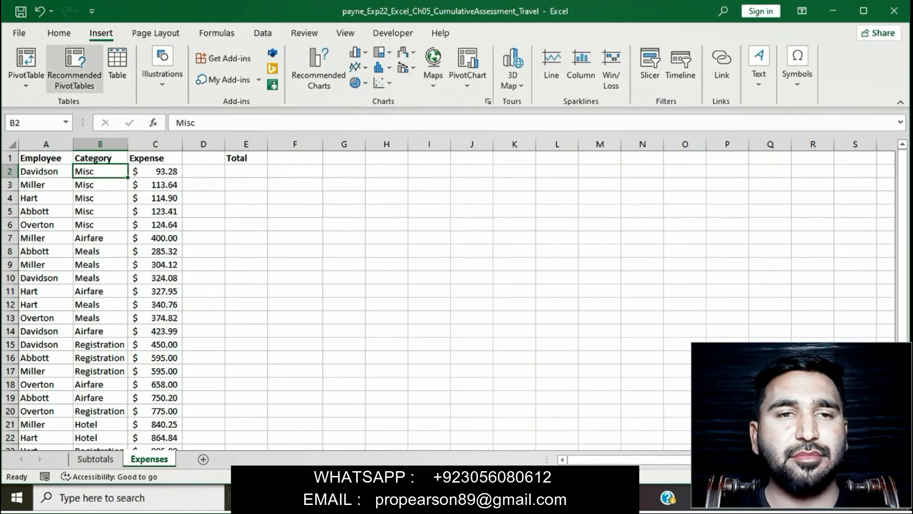
Step: Insert a blank PivotTable from Expenses!$A$1:$C$26 onto a new worksheet
click(27, 59)
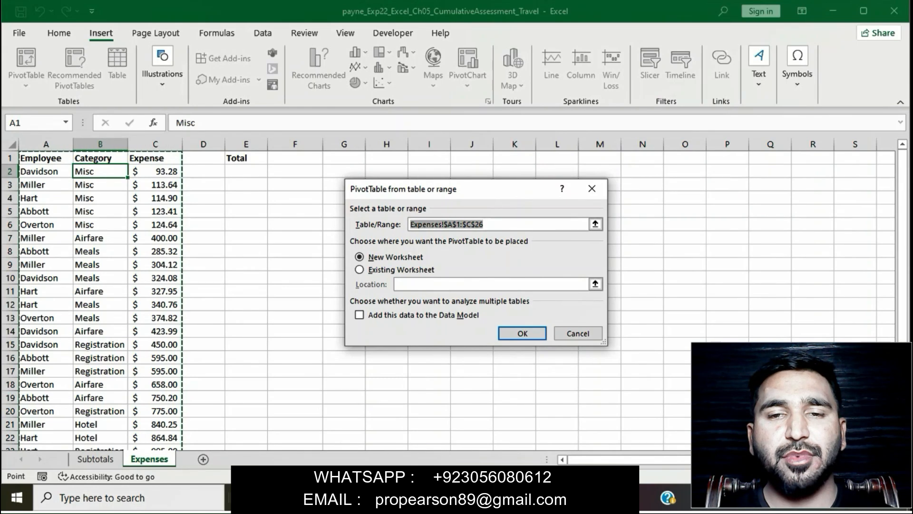
key(alt+Tab)
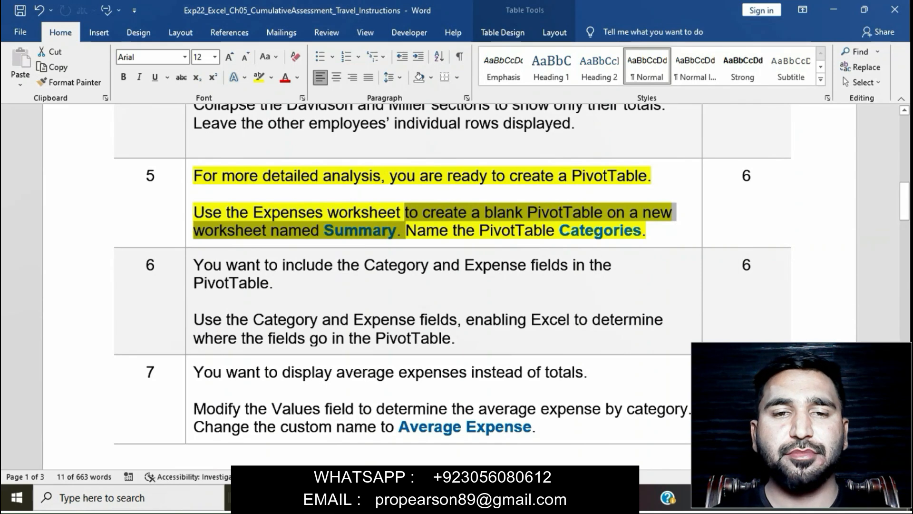
key(alt+Tab)
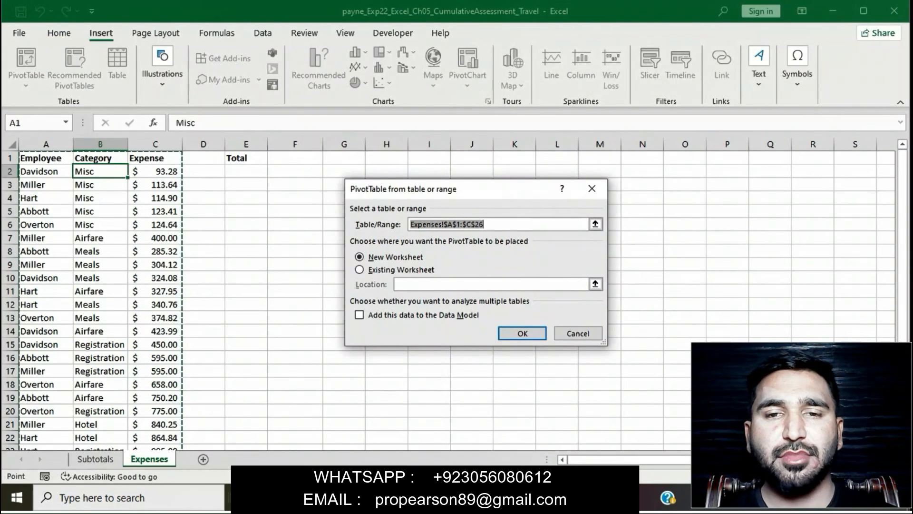
key(Return)
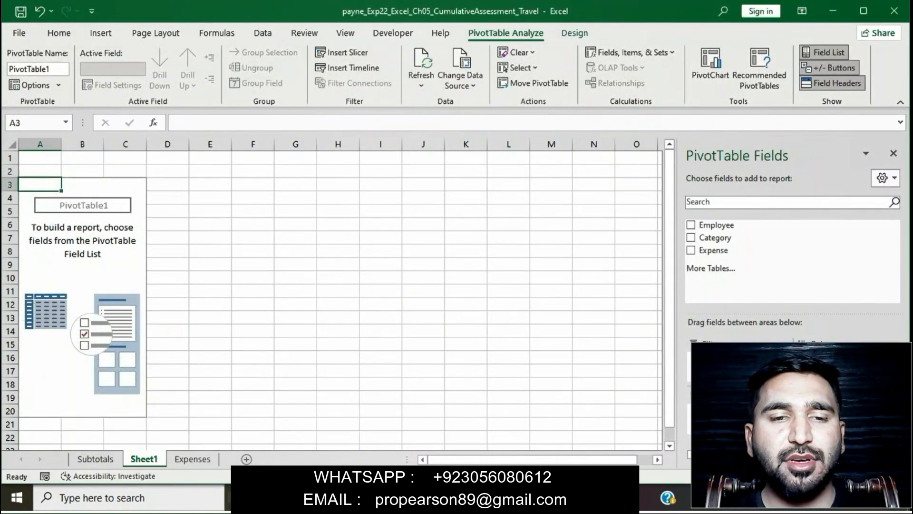
Step: Rename the Sheet1 worksheet tab to 'Summary'
key(alt+Tab)
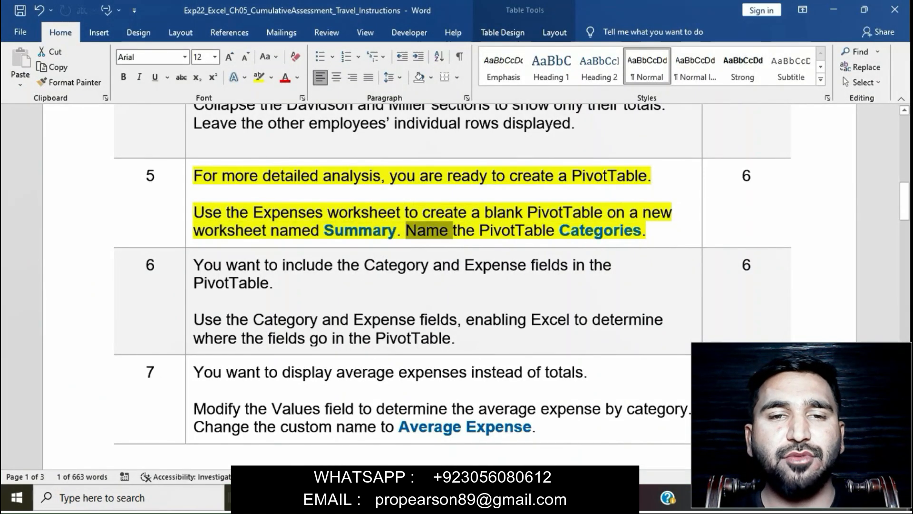
drag(194, 231, 396, 230)
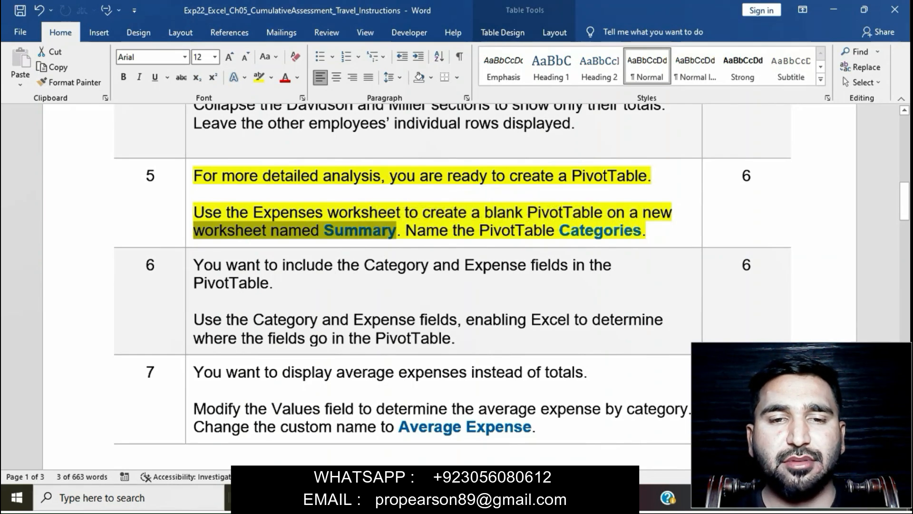
key(alt+Tab)
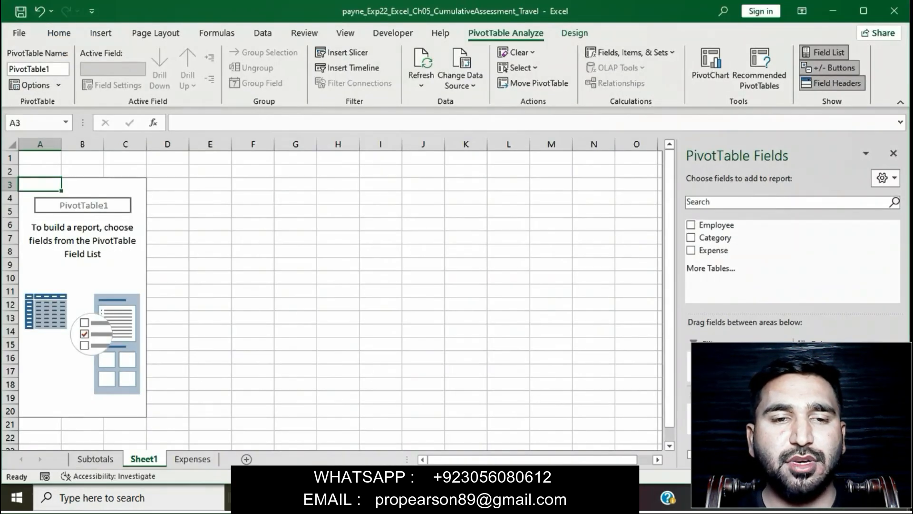
right_click(153, 458)
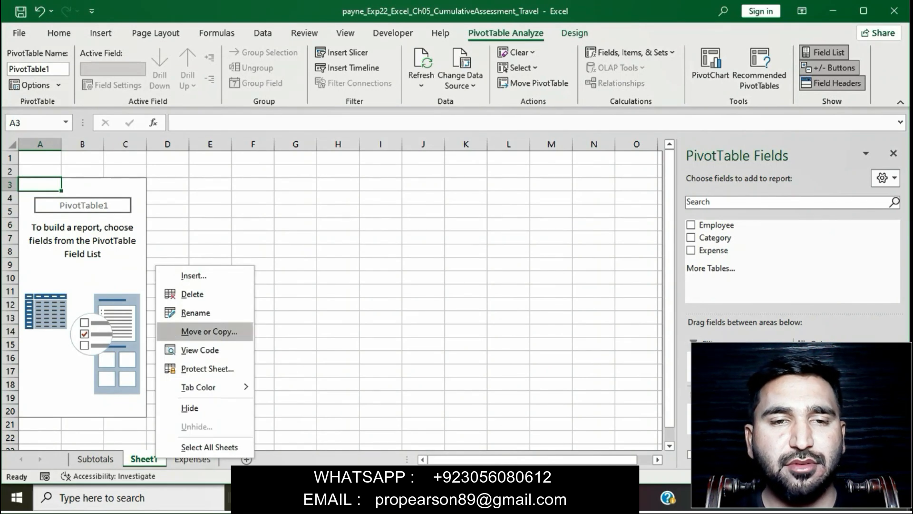
click(195, 312)
key(BackSpace)
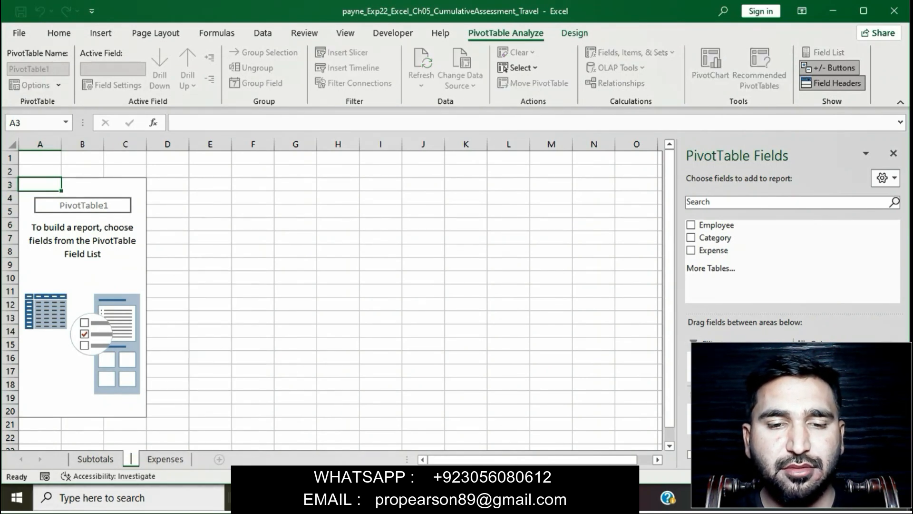
text(Su)
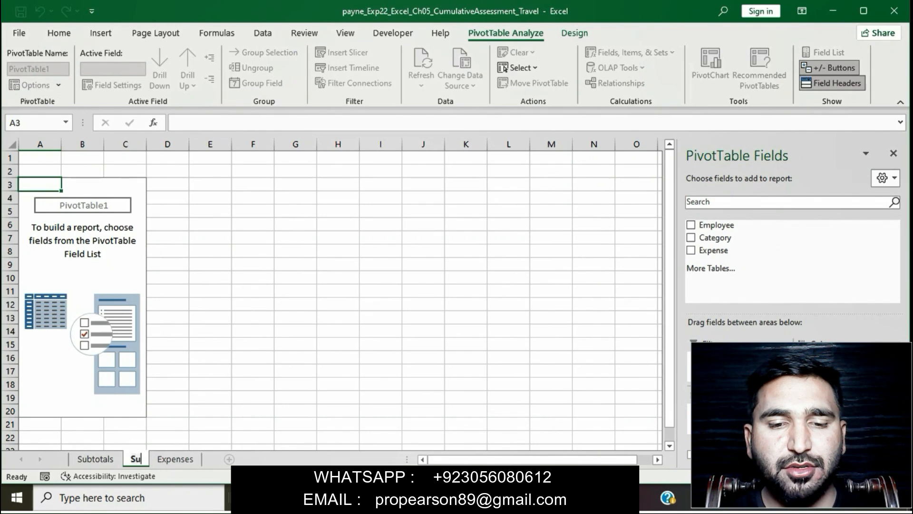
text(mma)
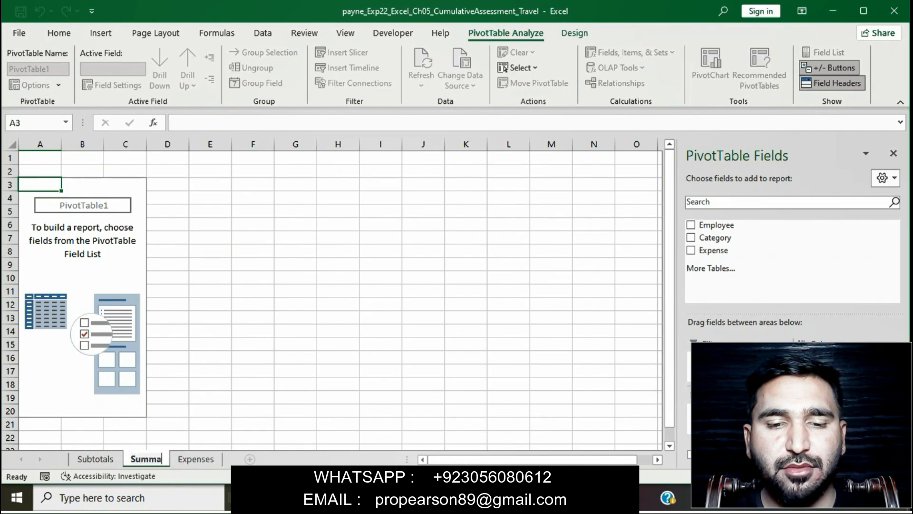
text(ry)
key(Return)
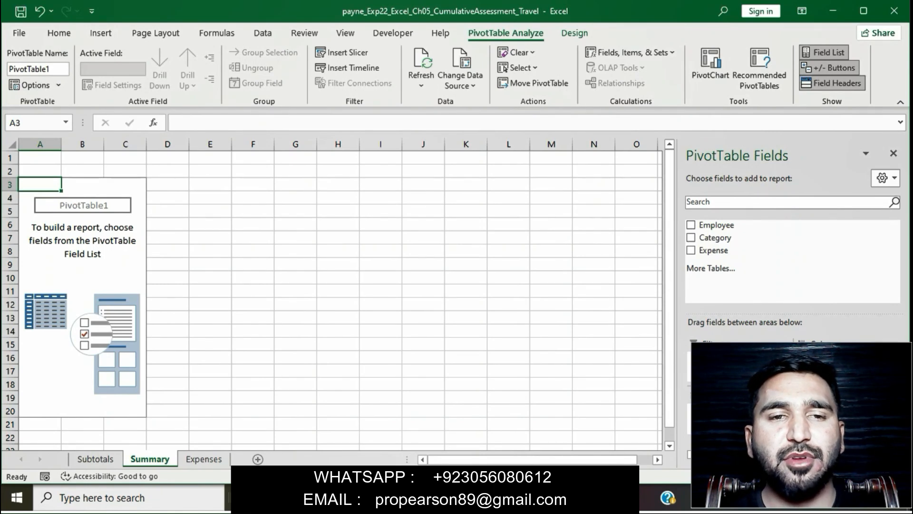
key(alt+Tab)
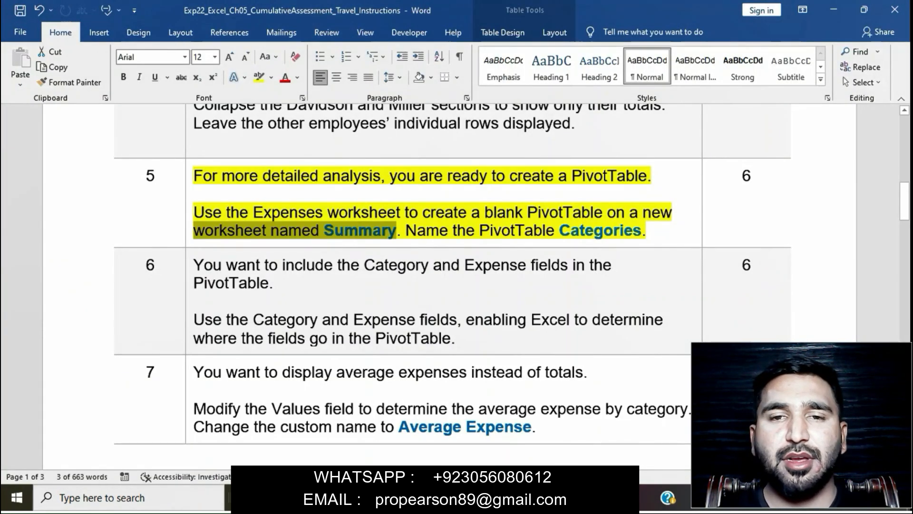
Step: Change the PivotTable name from PivotTable1 to 'Categories'
drag(406, 231, 650, 231)
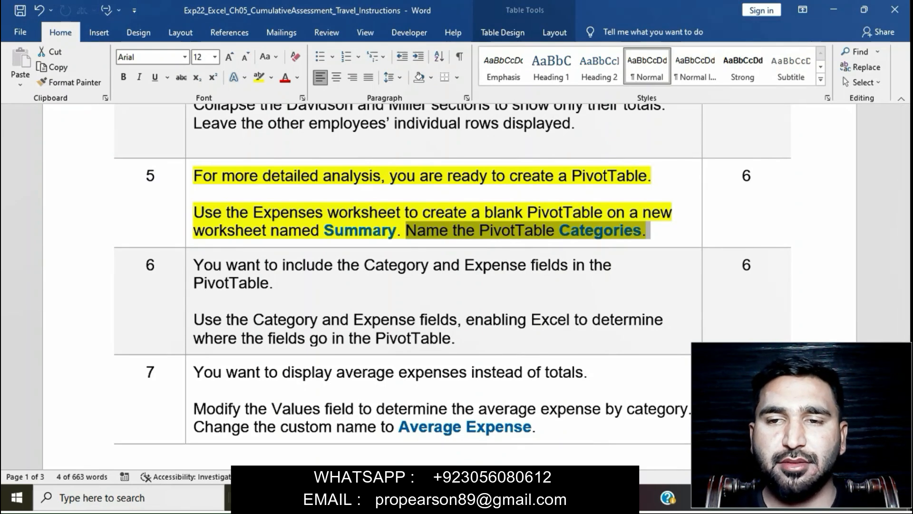
key(alt+Tab)
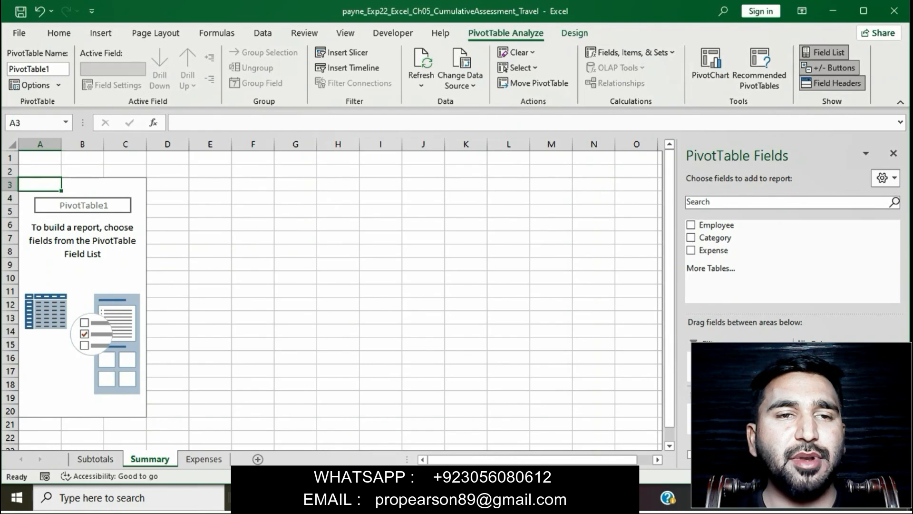
click(38, 69)
key(BackSpace)
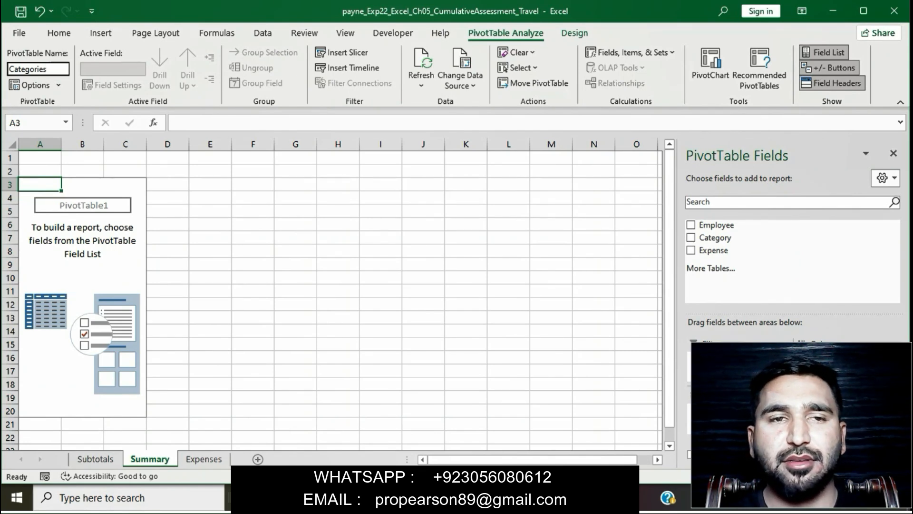
key(Return)
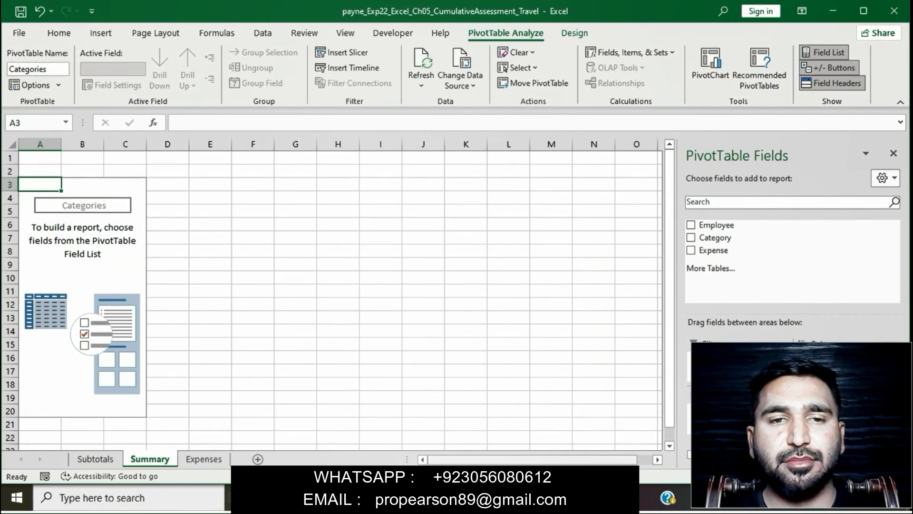
key(alt+Tab)
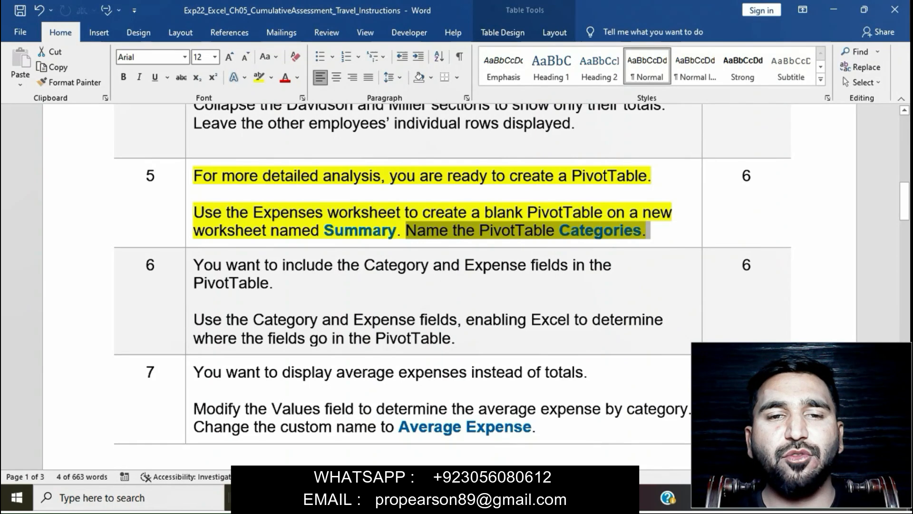
Step: Remove the yellow highlight from step 5 in the Word instructions
click(510, 231)
click(190, 177)
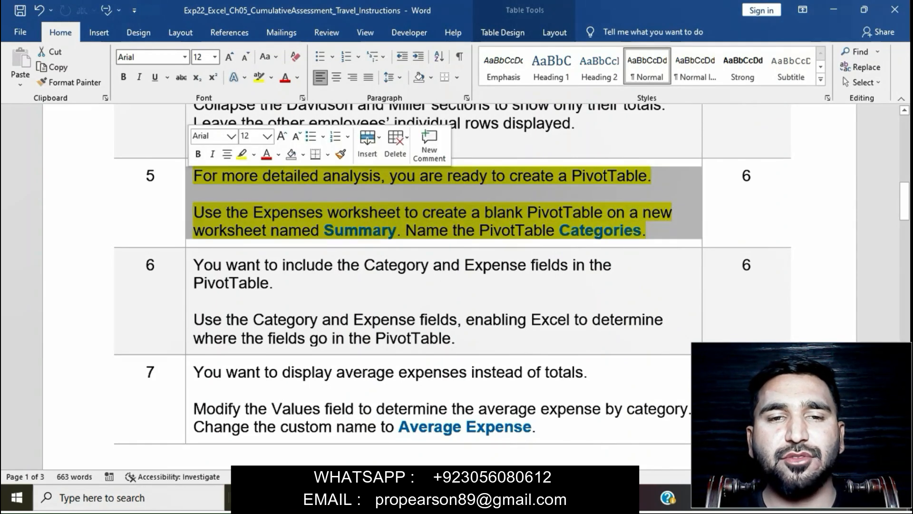
click(242, 155)
scroll(241, 190, down, 3)
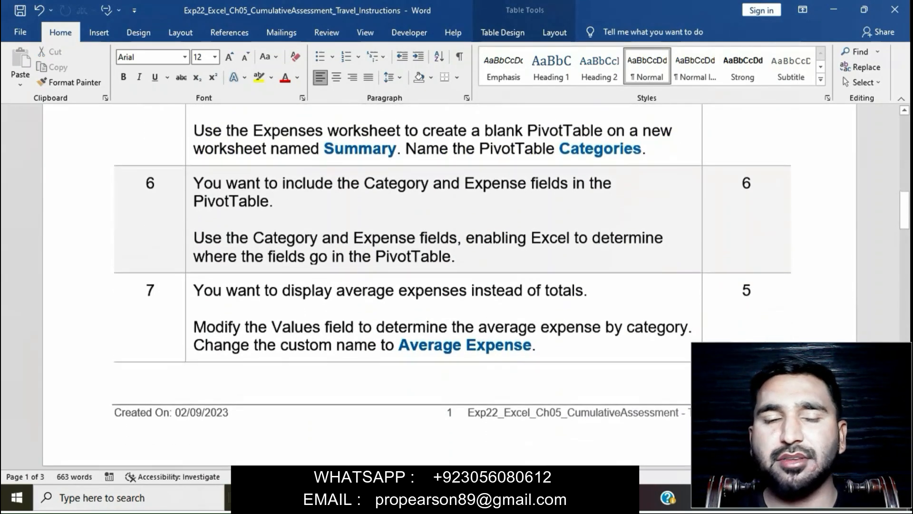
Step: Highlight step 6's Category and Expense field instructions in yellow
click(189, 183)
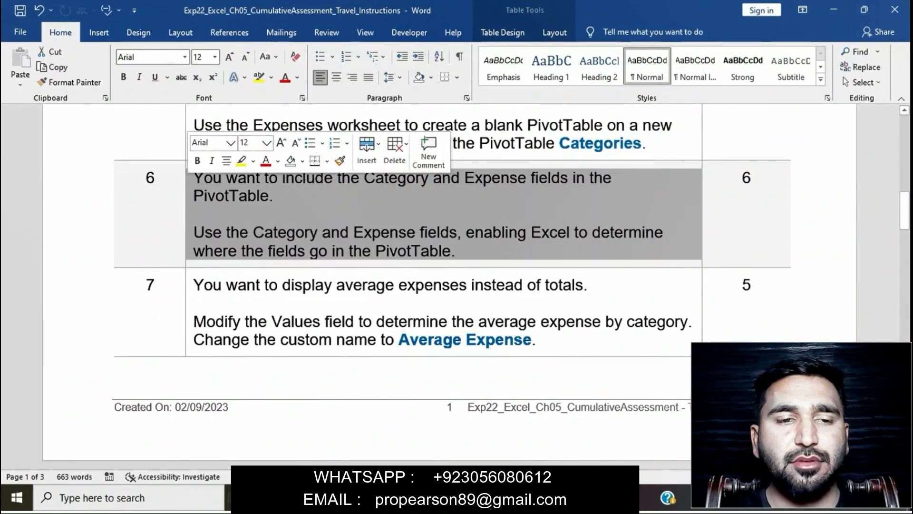
click(242, 160)
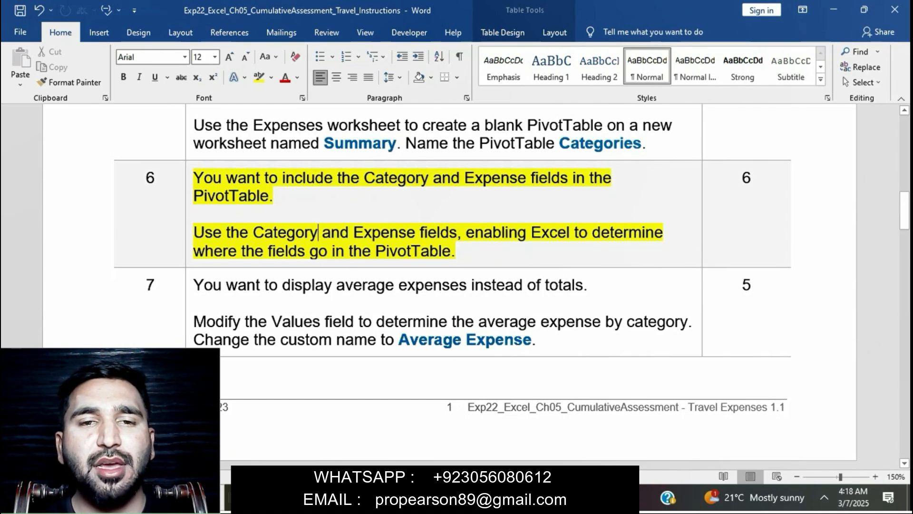
drag(194, 233, 457, 233)
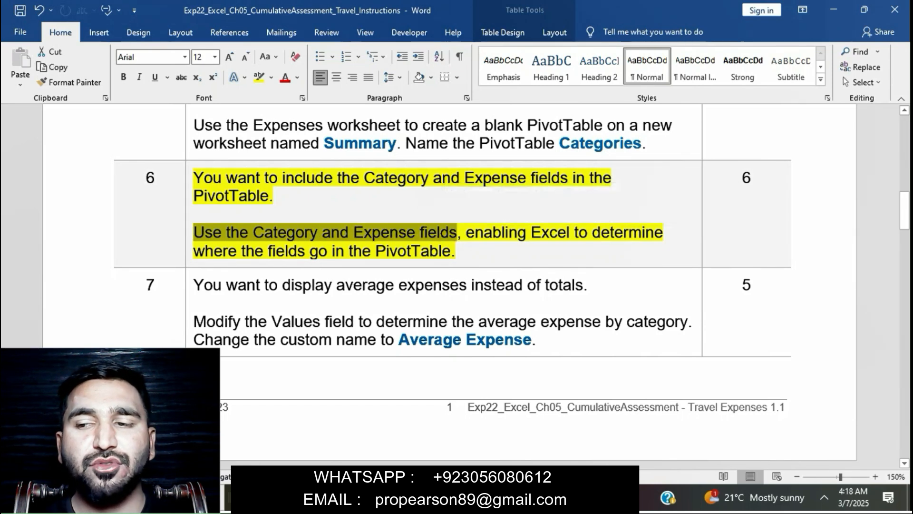
key(alt+Tab)
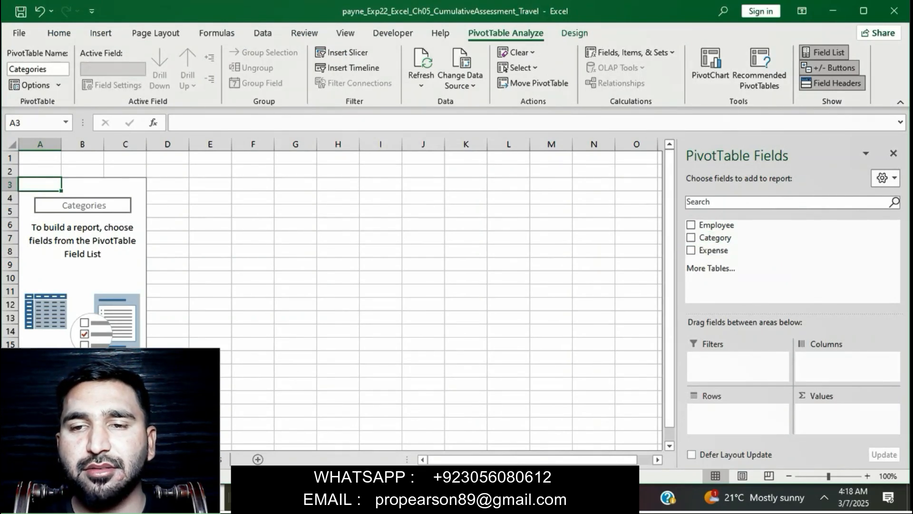
Step: Add Category as row labels and summed Expense as values in the PivotTable
click(691, 237)
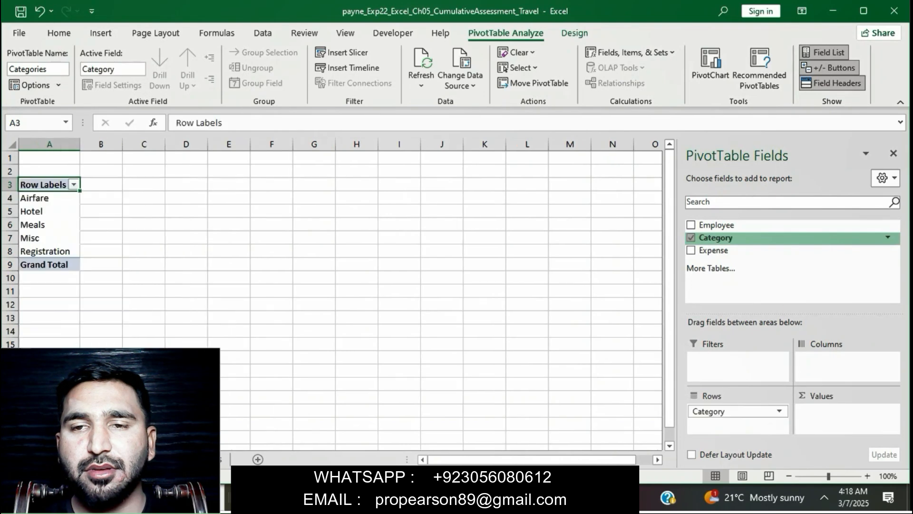
key(alt+Tab)
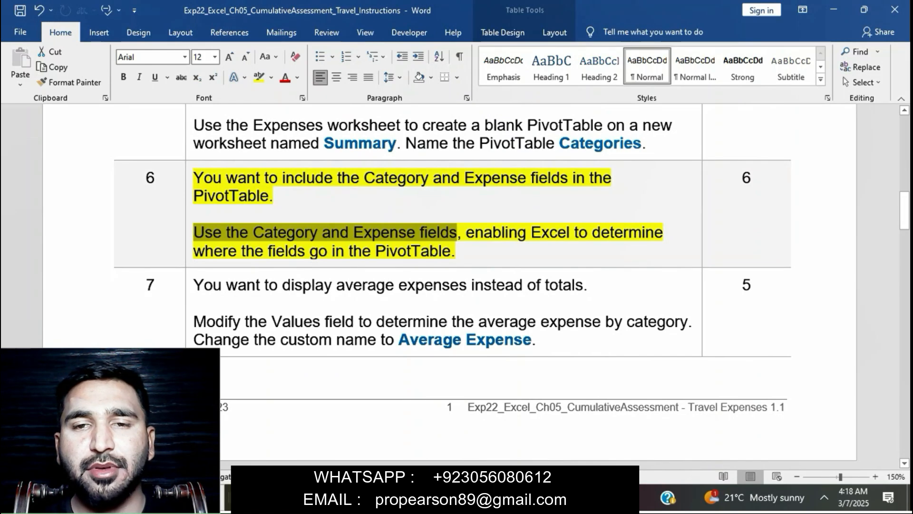
key(alt+Tab)
click(690, 250)
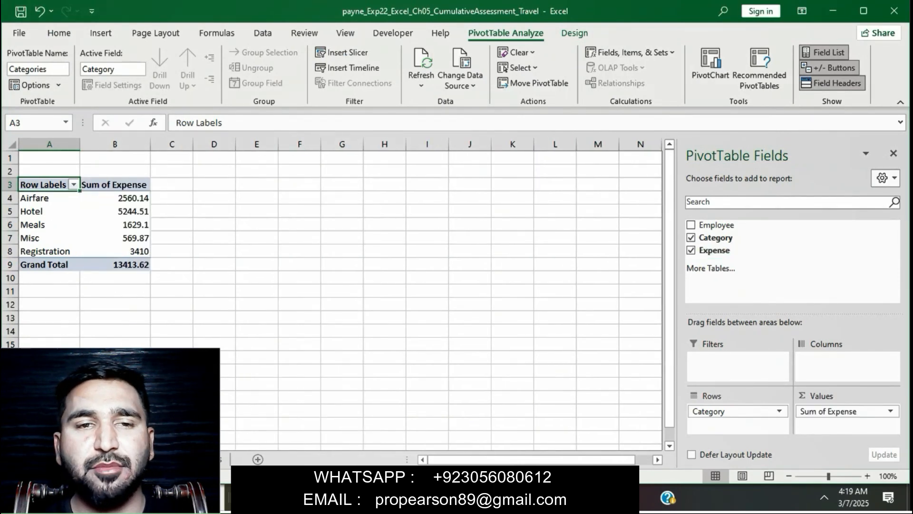
Step: Remove the yellow highlight from step 6 in the Word instructions
key(alt+Tab)
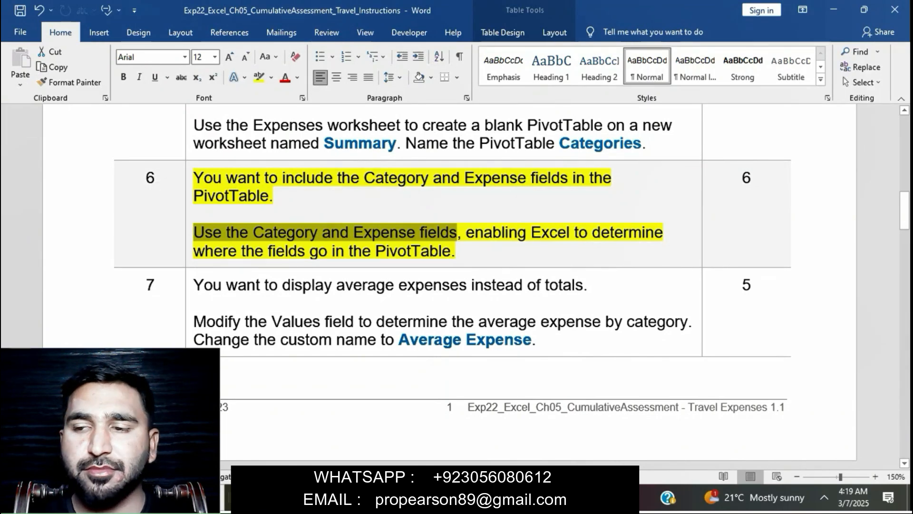
drag(467, 233, 499, 252)
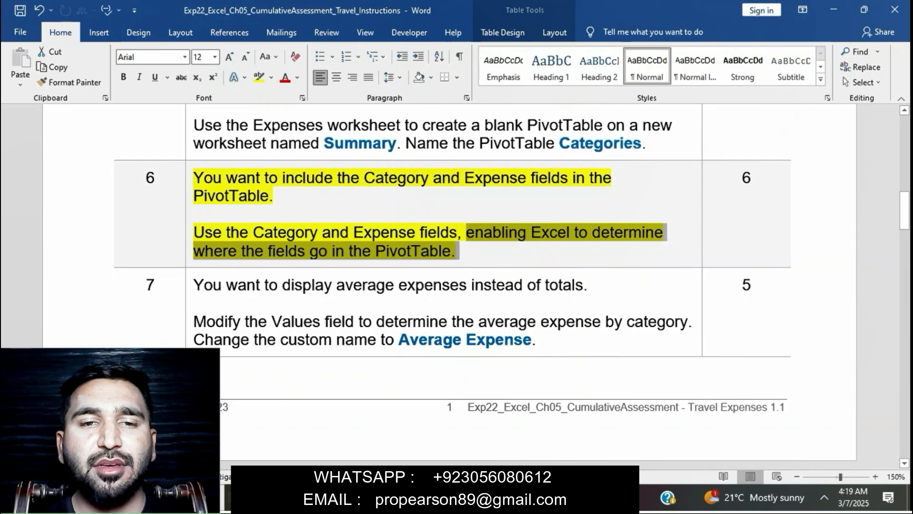
key(alt+Tab)
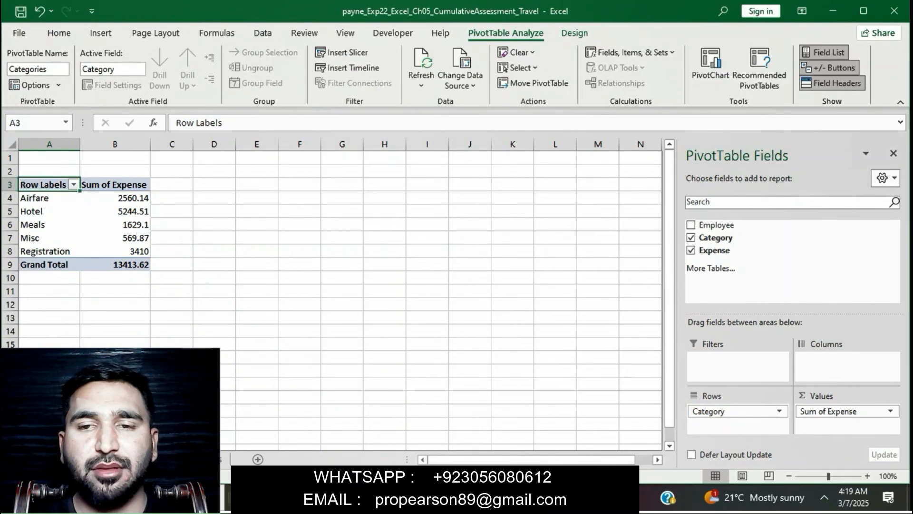
key(alt+Tab)
click(287, 232)
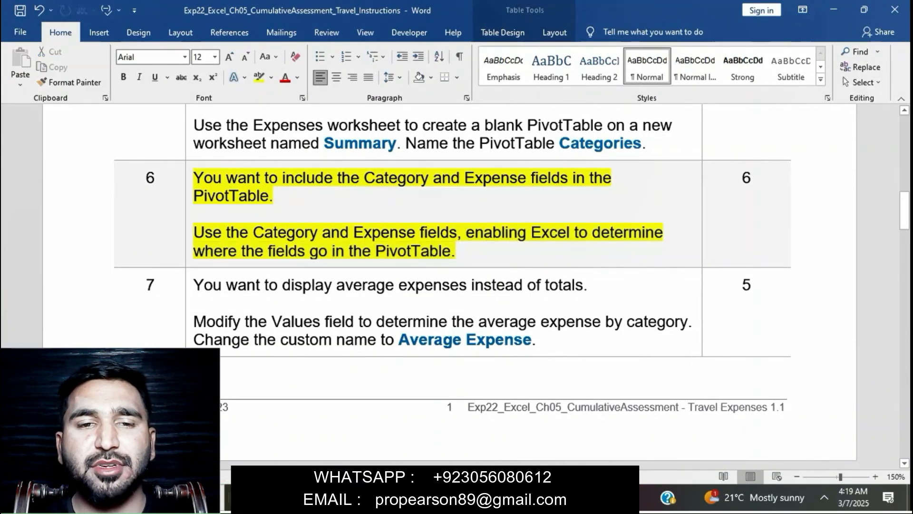
triple_click(287, 232)
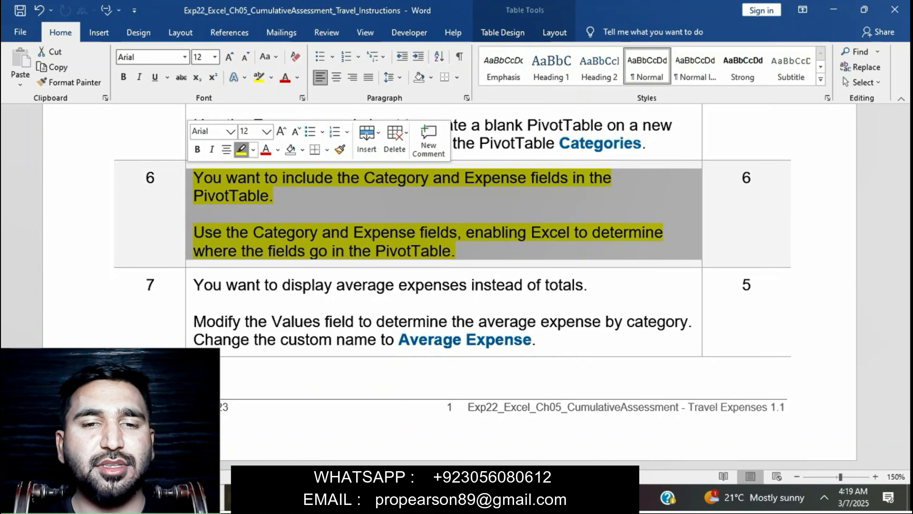
click(241, 150)
scroll(485, 247, down, 3)
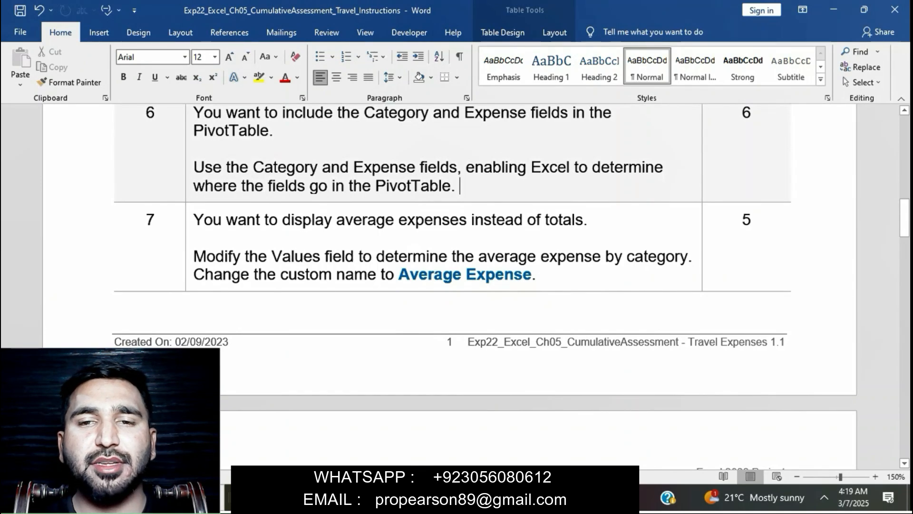
Step: Highlight step 7's average-expense instructions in yellow in Word
click(189, 221)
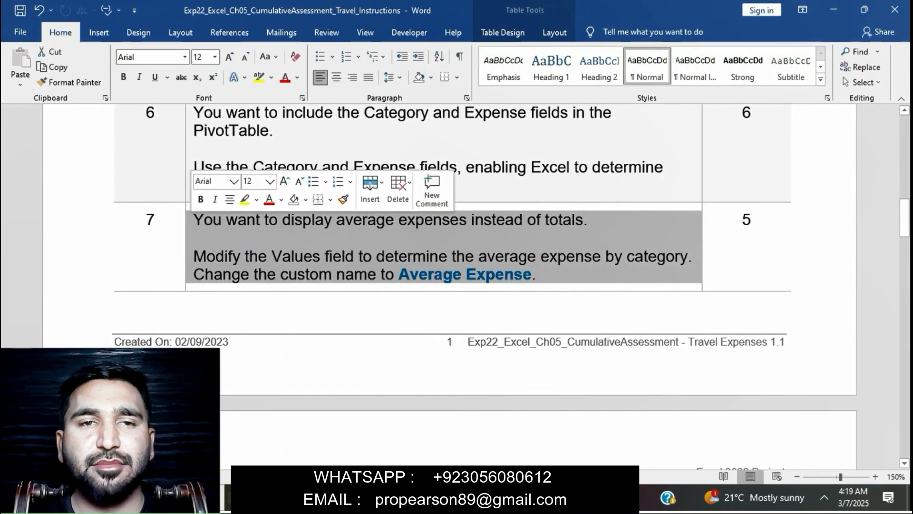
click(244, 199)
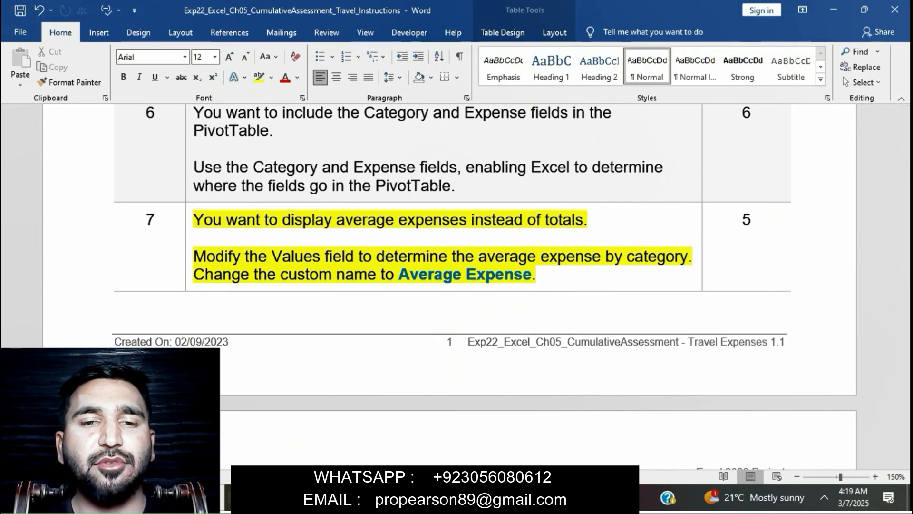
drag(193, 257, 689, 256)
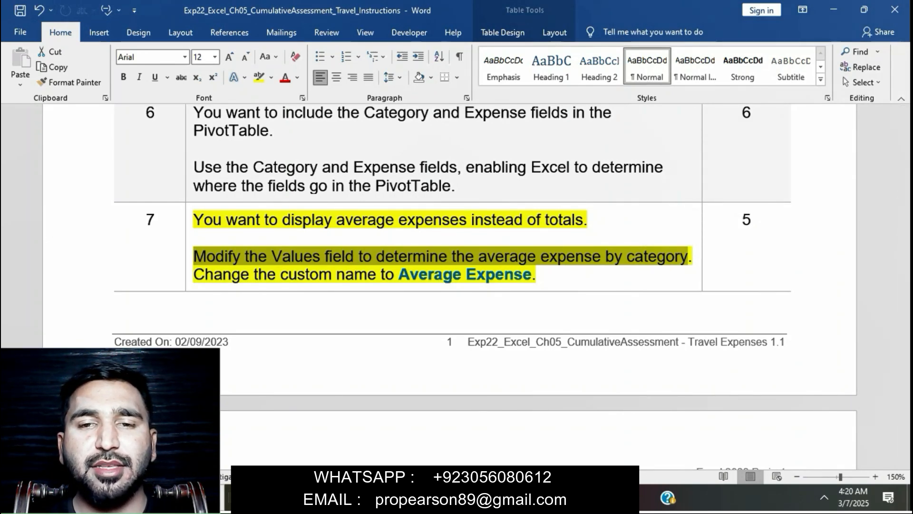
key(alt+Tab)
Step: Set the Expense value field to summarize by Average
click(837, 411)
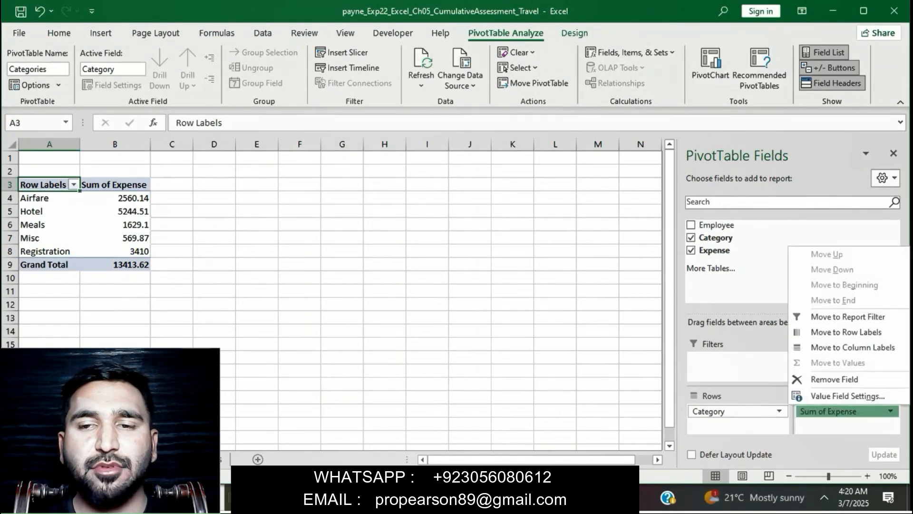
click(815, 395)
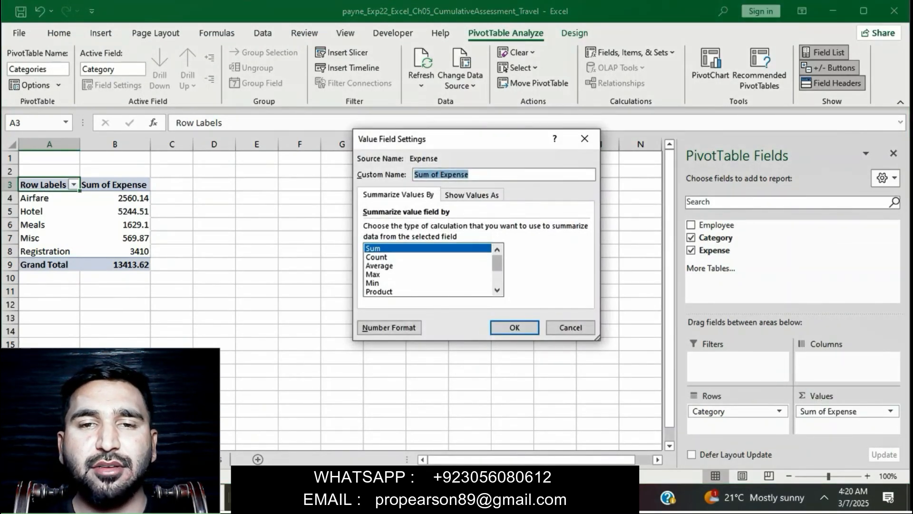
key(alt+Tab)
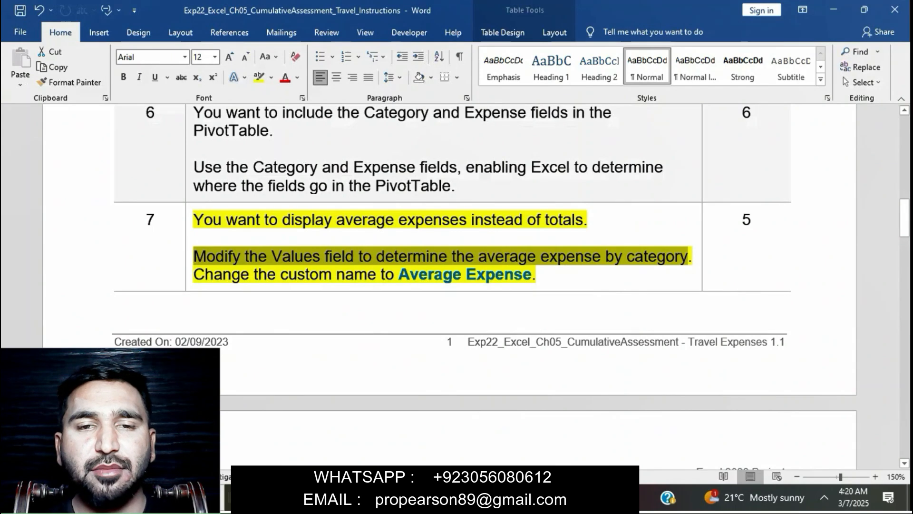
key(alt+Tab)
click(380, 266)
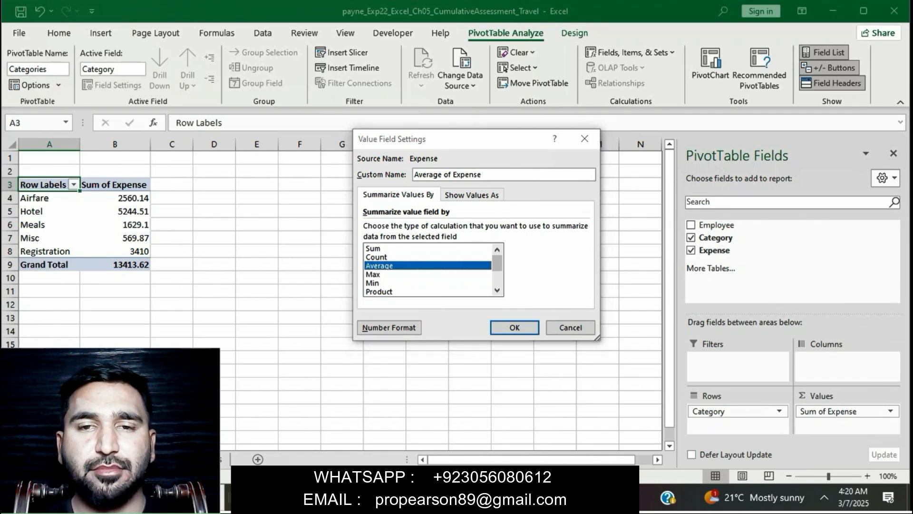
Step: Give the value field the custom name 'Average Expenses' and apply it
click(519, 498)
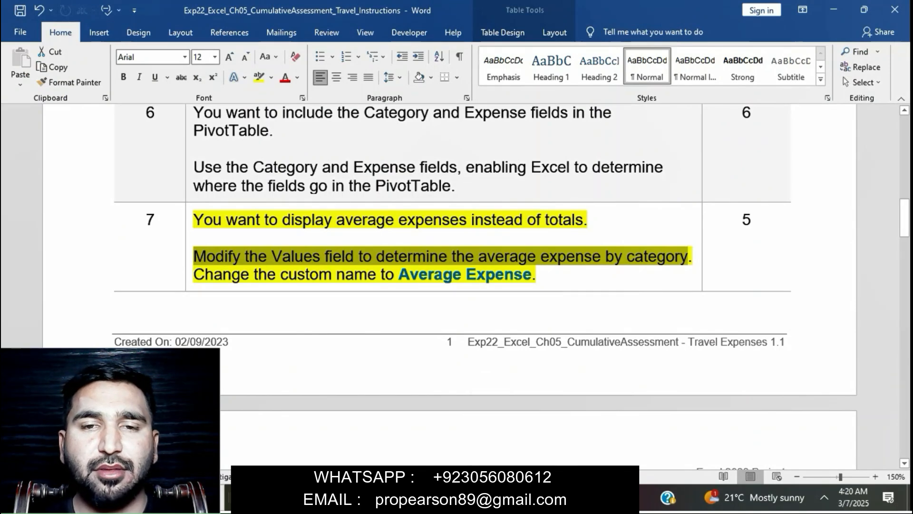
click(232, 275)
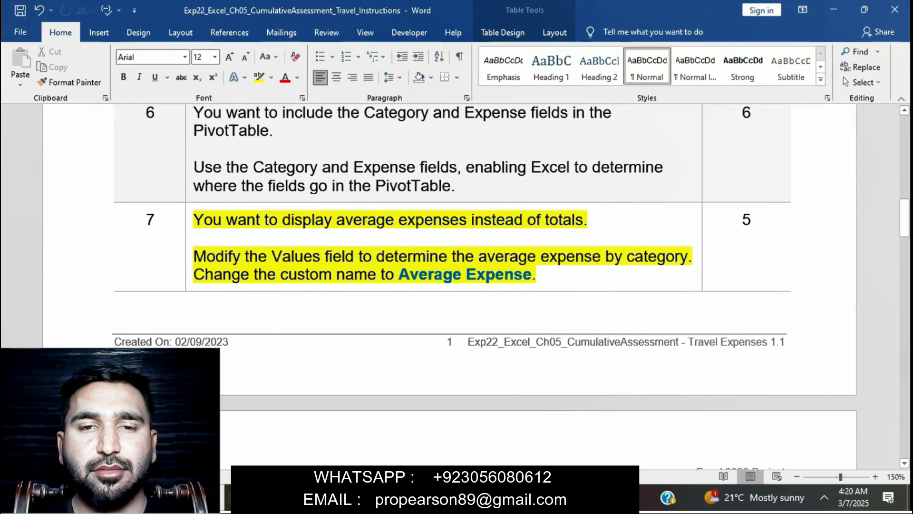
double_click(430, 274)
drag(465, 274, 530, 274)
key(ctrl+c)
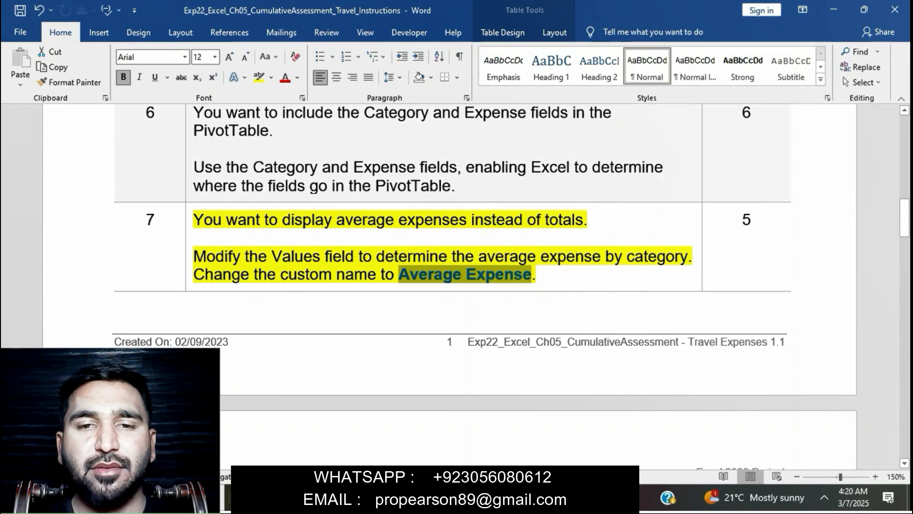
key(alt+Tab)
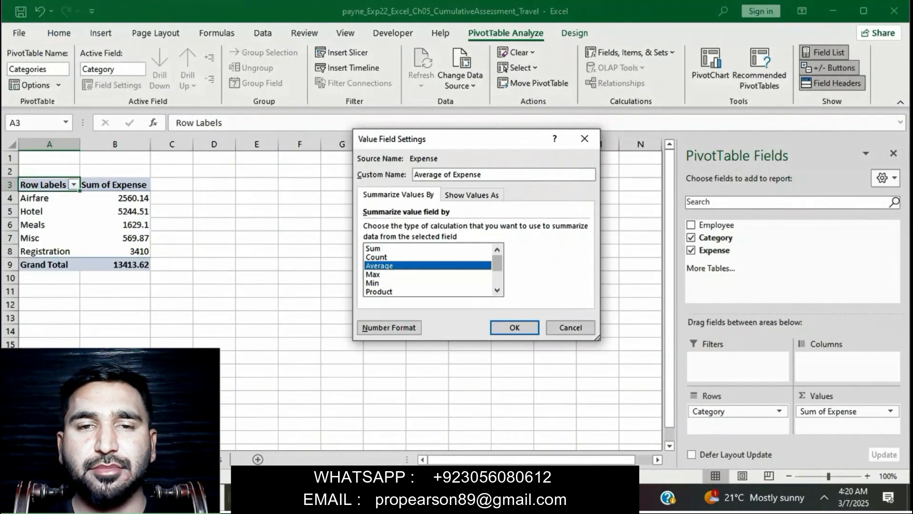
key(BackSpace)
key(BackSpace)
key(BackSpace)
key(BackSpace)
key(BackSpace)
key(BackSpace)
key(BackSpace)
key(BackSpace)
key(BackSpace)
key(BackSpace)
key(BackSpace)
key(BackSpace)
key(BackSpace)
key(BackSpace)
key(BackSpace)
key(BackSpace)
key(BackSpace)
text(A)
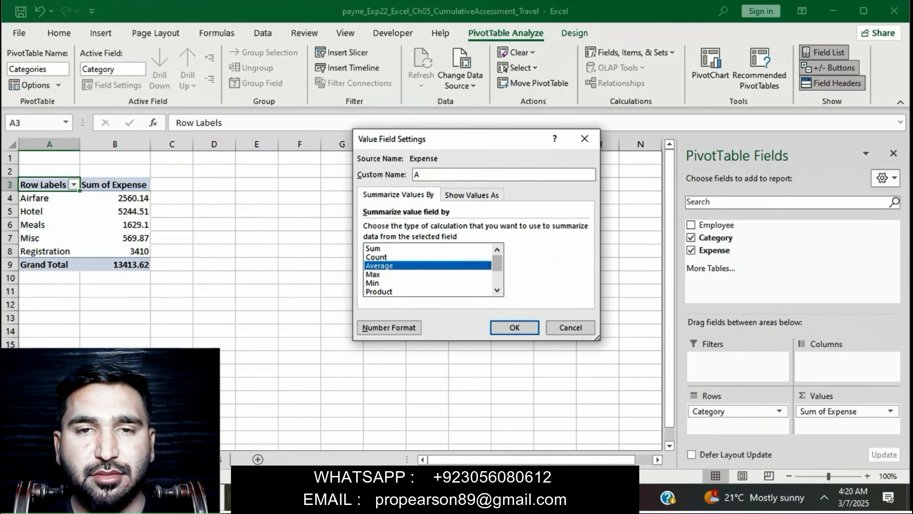
text(vera)
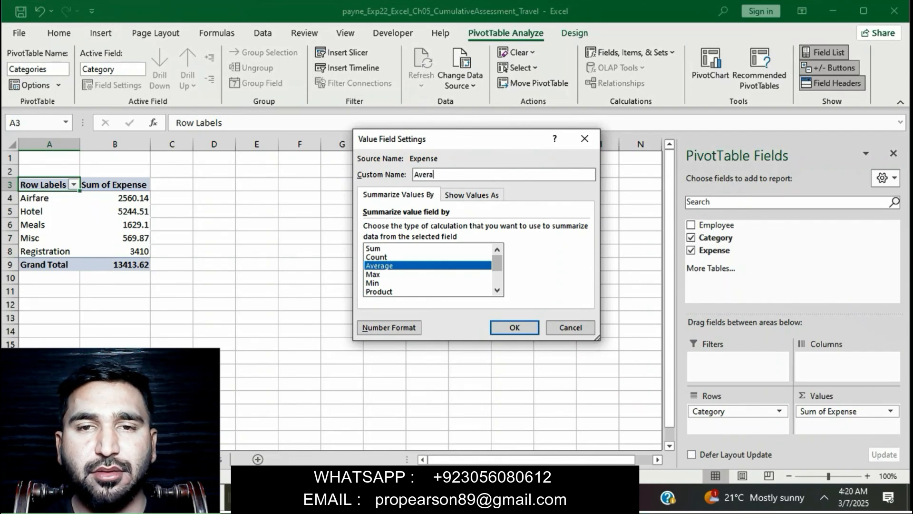
text(ge Expen)
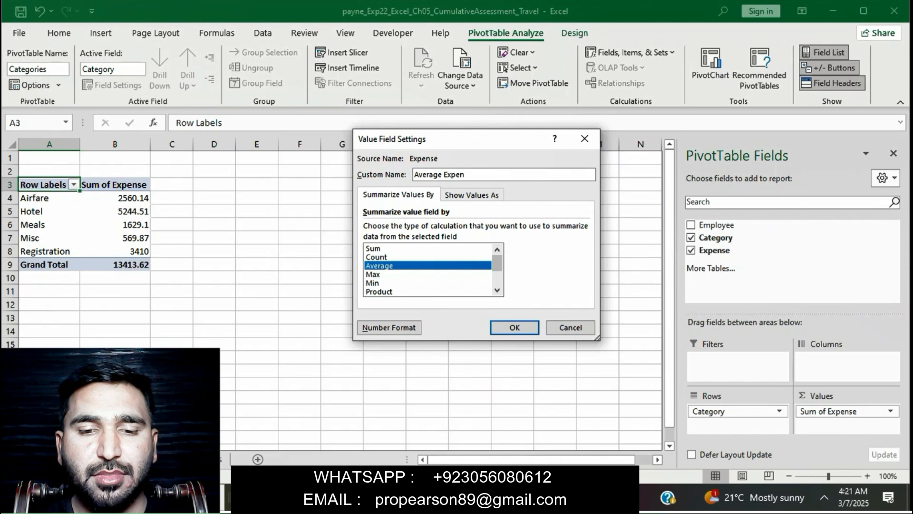
text(ses)
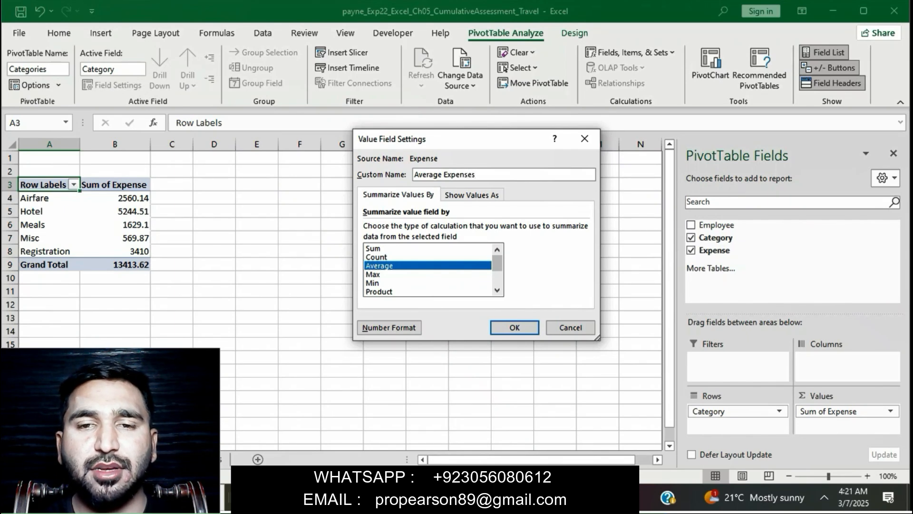
key(Return)
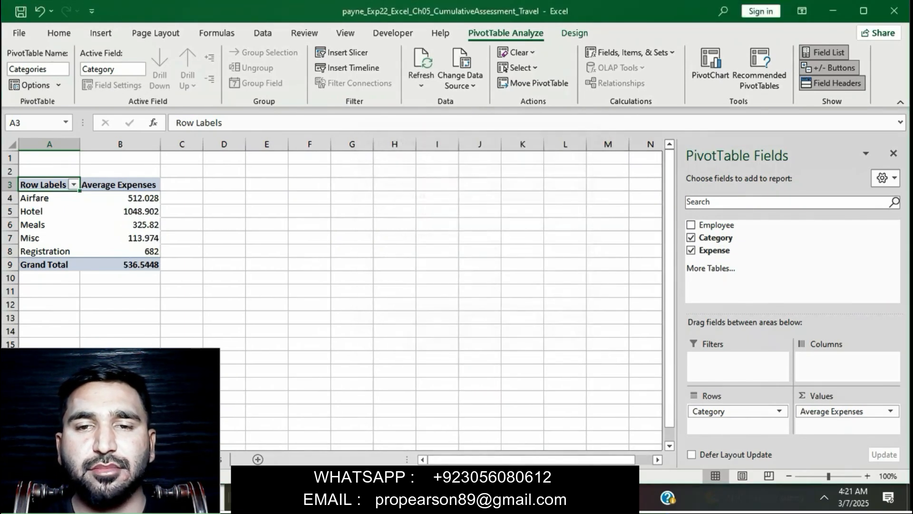
key(alt+Tab)
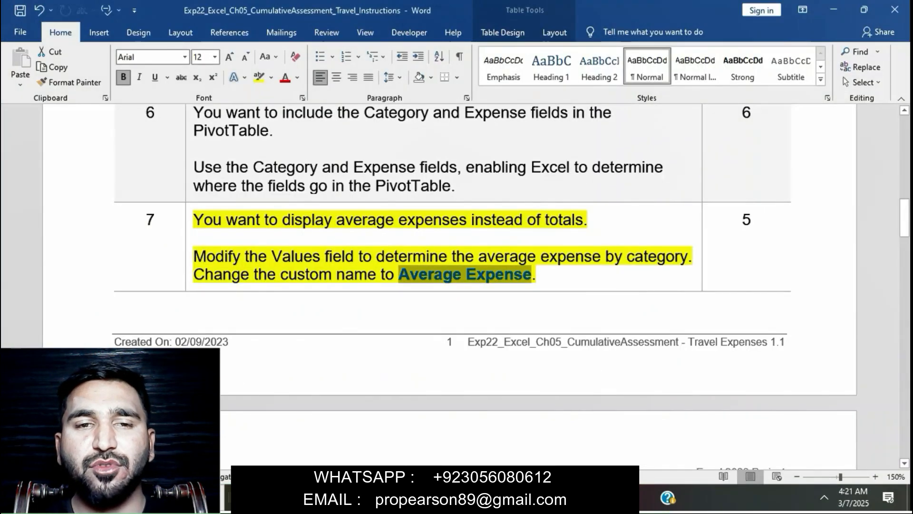
Step: Move the yellow highlight from step 7 to step 8's Accounting Number Format instruction
click(443, 274)
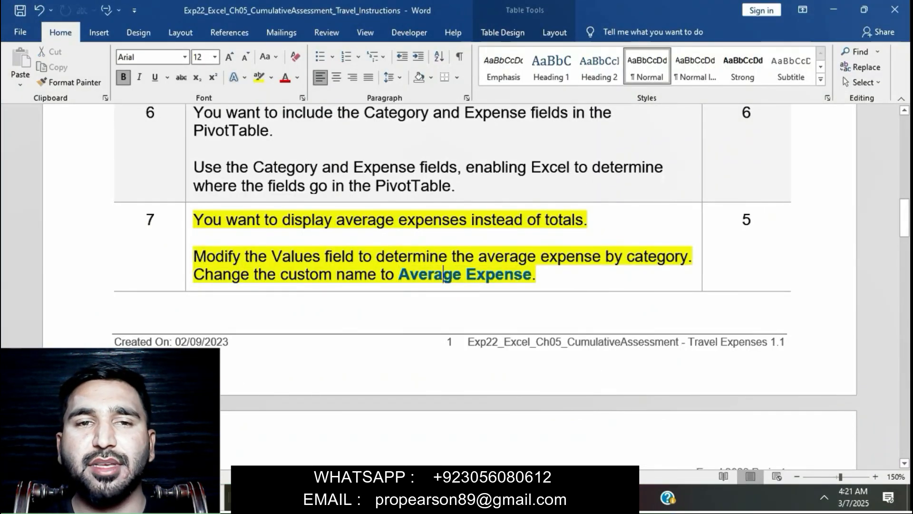
click(189, 224)
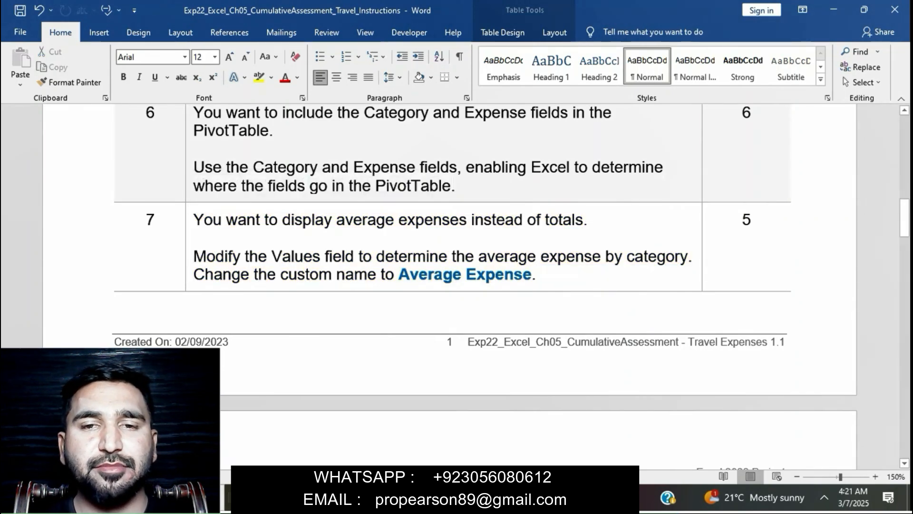
scroll(449, 285, down, 5)
scroll(450, 286, down, 1)
double_click(189, 207)
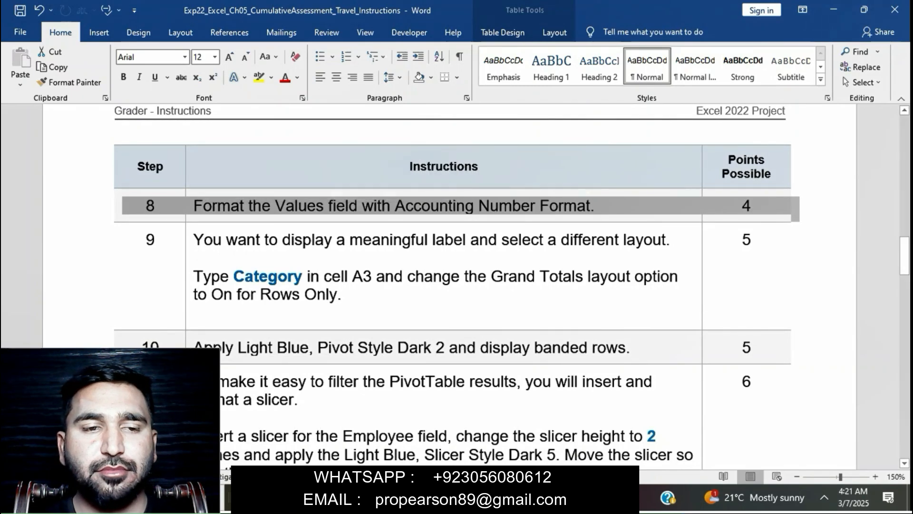
click(203, 207)
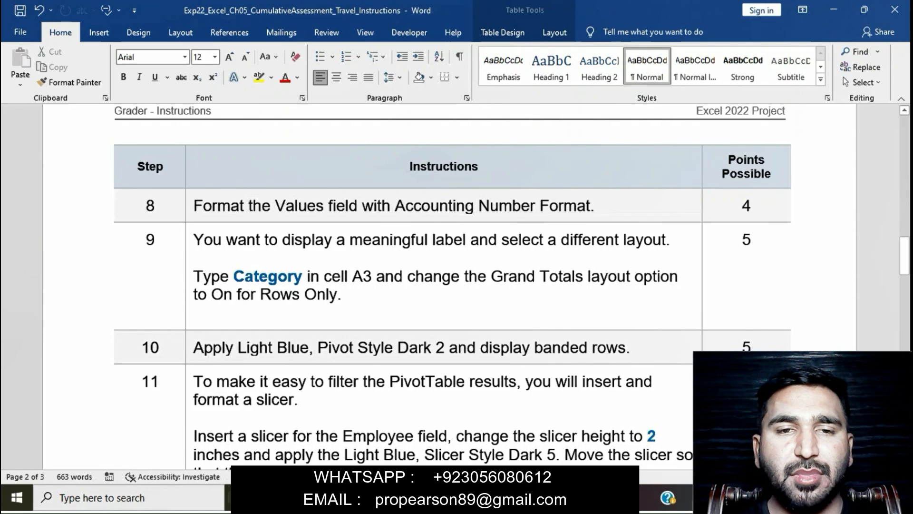
triple_click(204, 206)
click(262, 206)
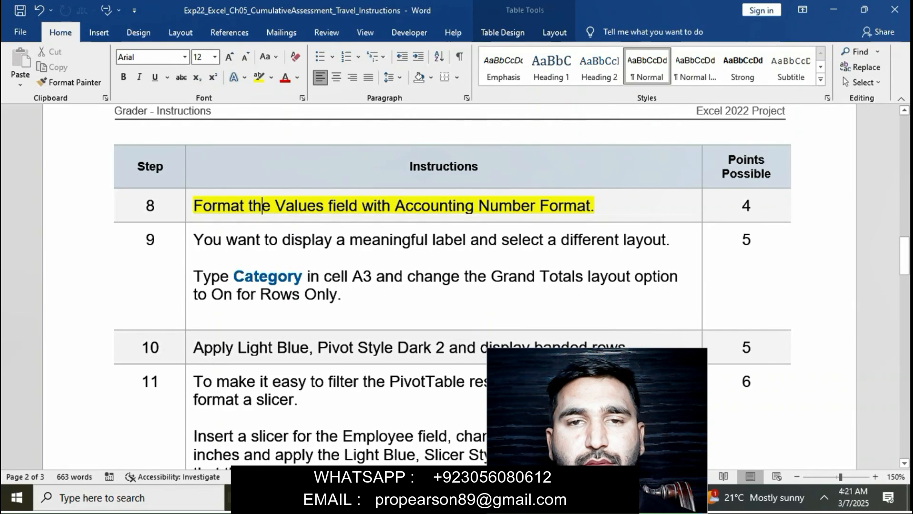
key(alt+Tab)
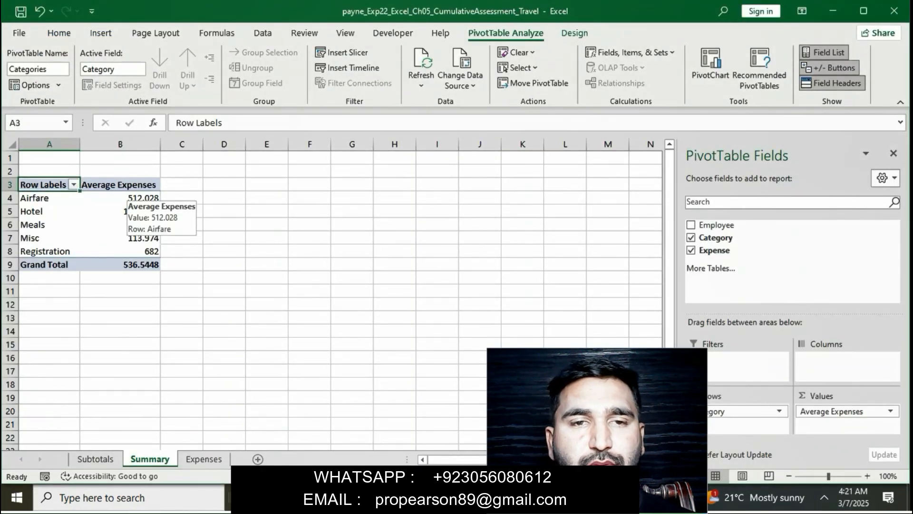
Step: Format the Average Expenses values as Accounting with 2 decimals, e.g. $1,048.90
click(126, 197)
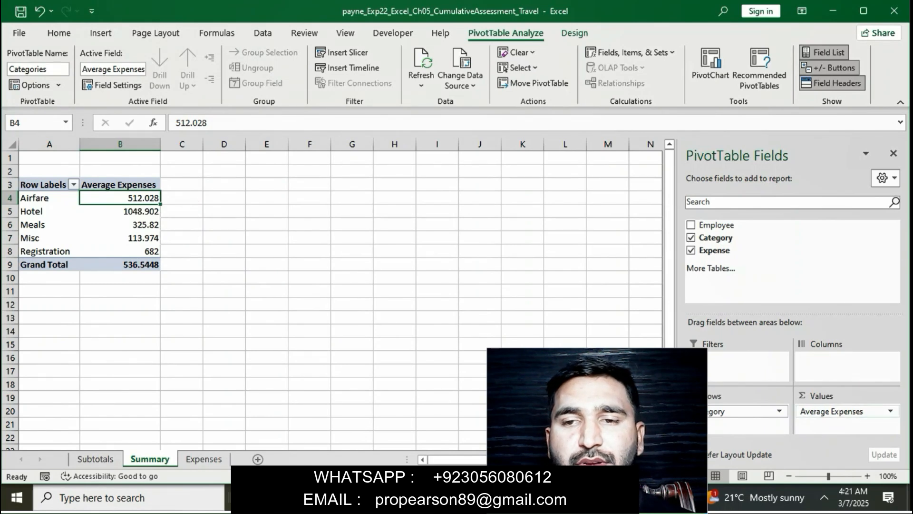
click(865, 411)
click(860, 396)
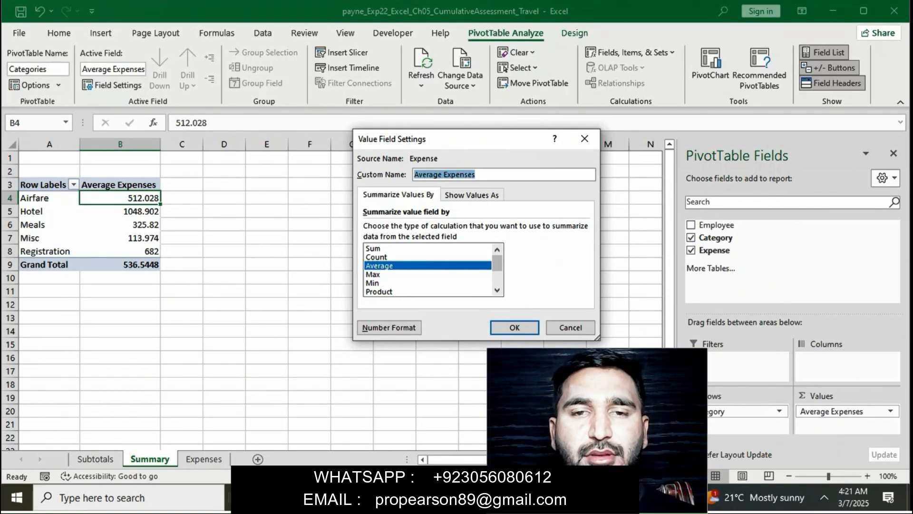
click(388, 327)
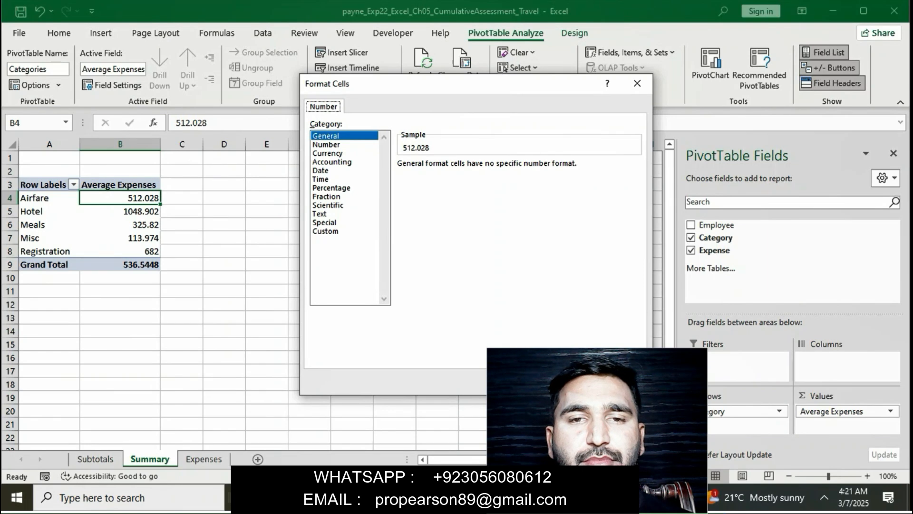
click(332, 163)
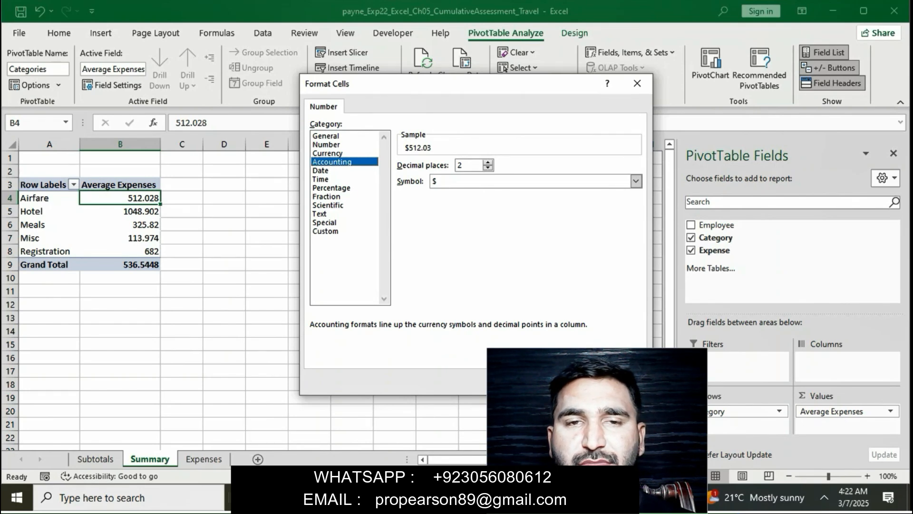
key(Return)
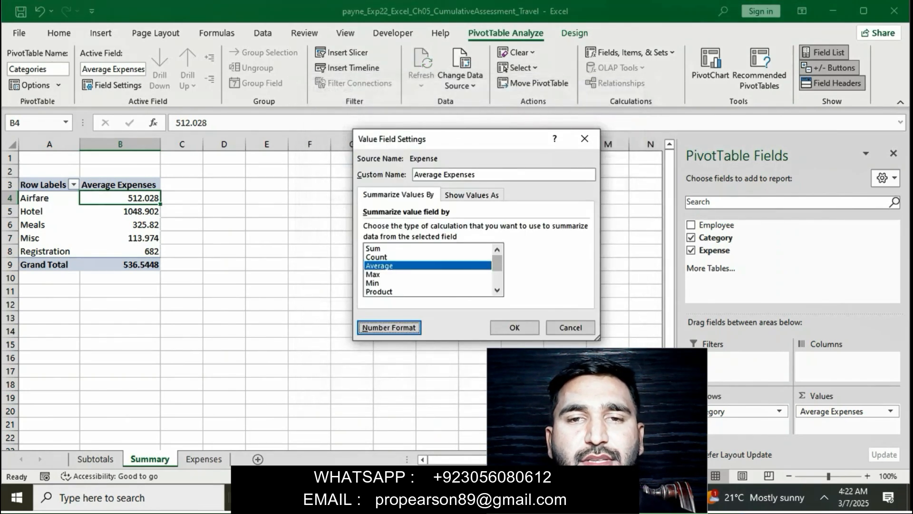
click(515, 328)
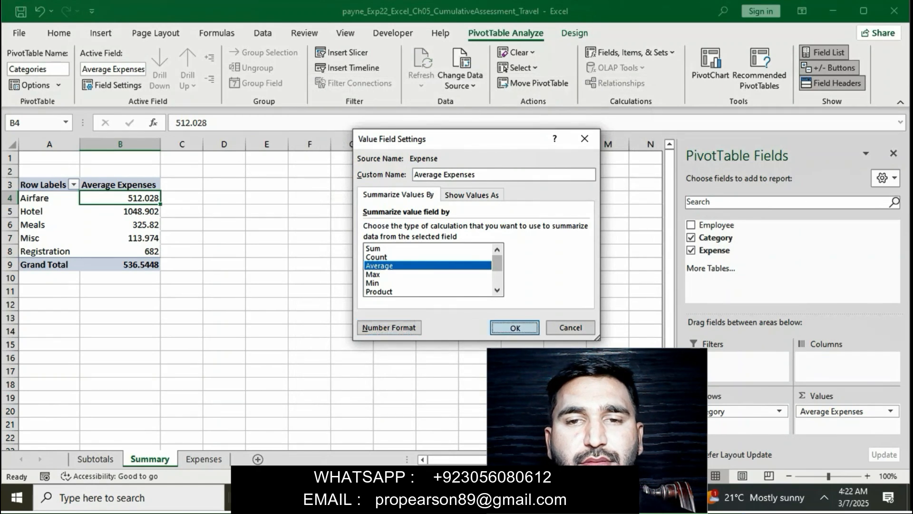
click(522, 331)
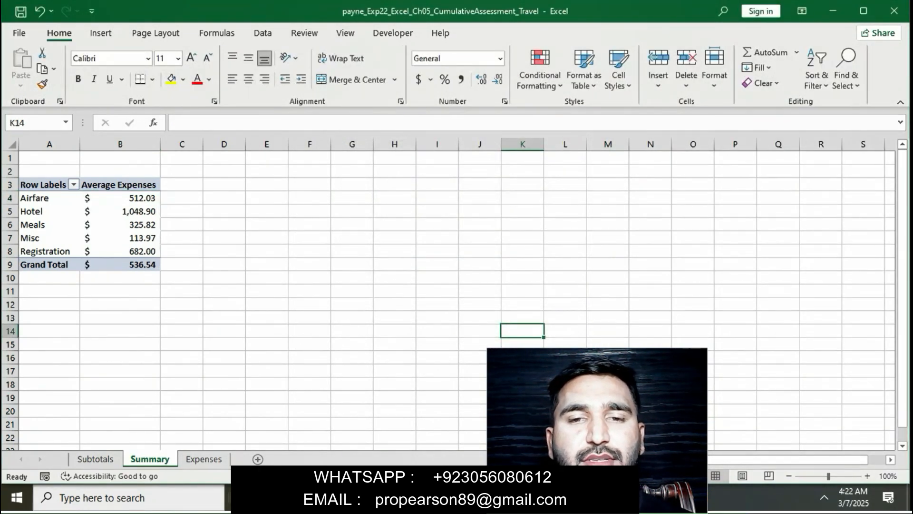
click(120, 198)
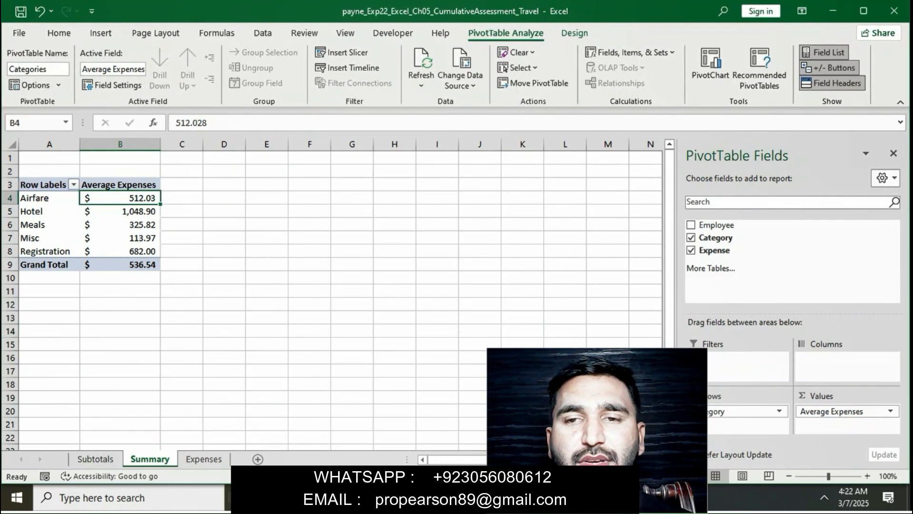
Step: Remove the yellow highlight from step 8 in the Word instructions
key(alt+Tab)
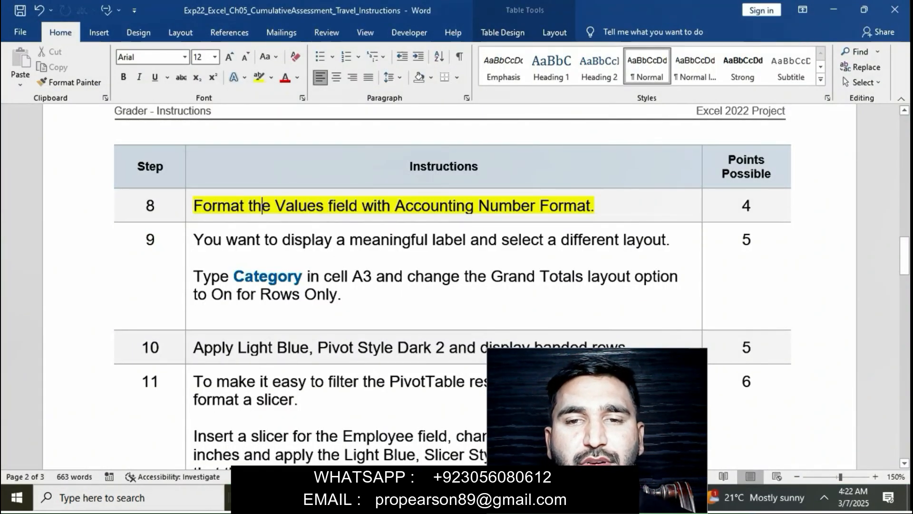
triple_click(262, 206)
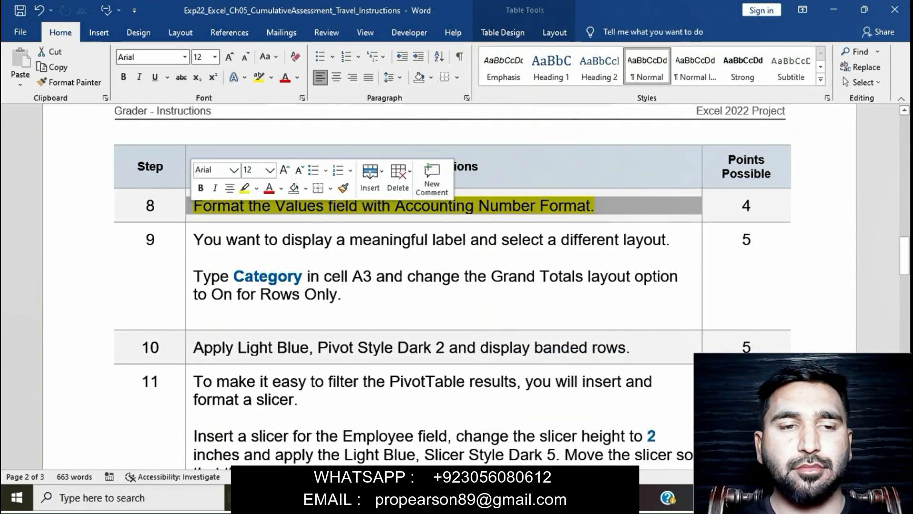
click(244, 188)
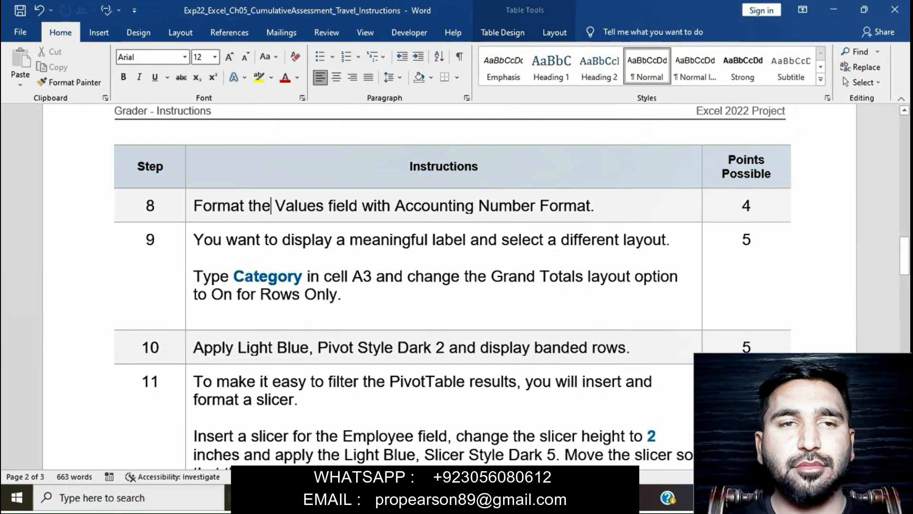
Step: Highlight step 9's label and Grand Totals instructions in yellow
click(190, 241)
click(242, 221)
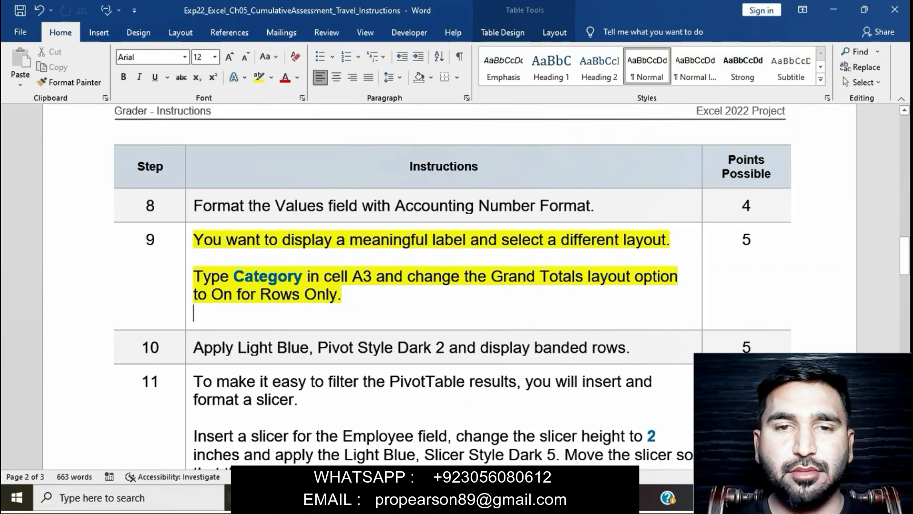
drag(233, 276, 376, 275)
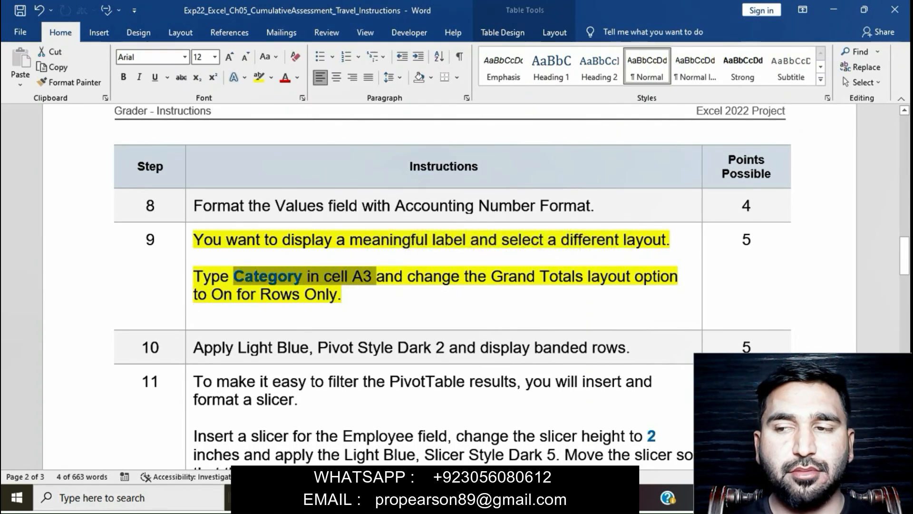
key(alt+Tab)
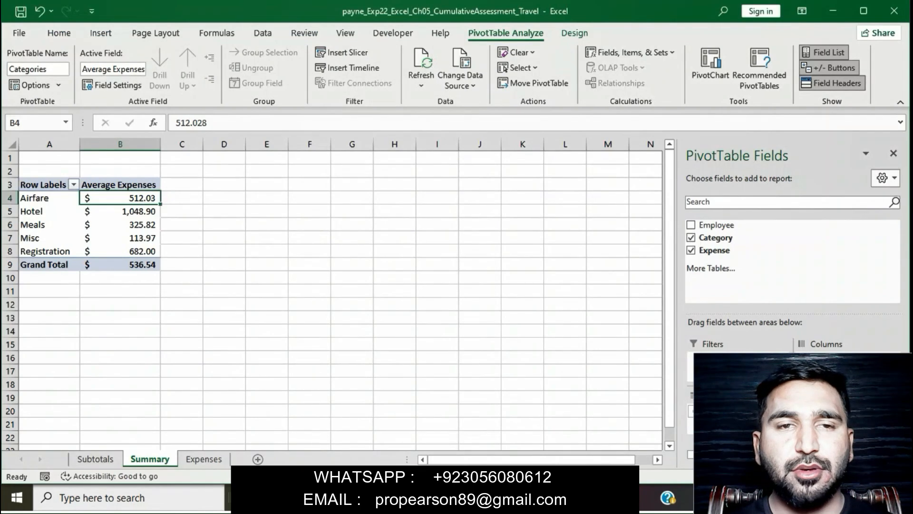
Step: Replace the 'Row Labels' header in cell A3 with 'Category'
click(44, 185)
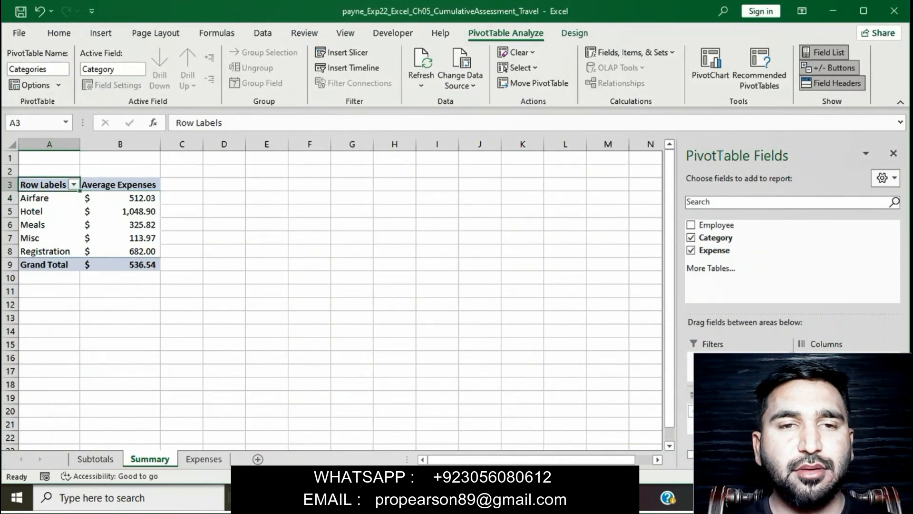
click(223, 123)
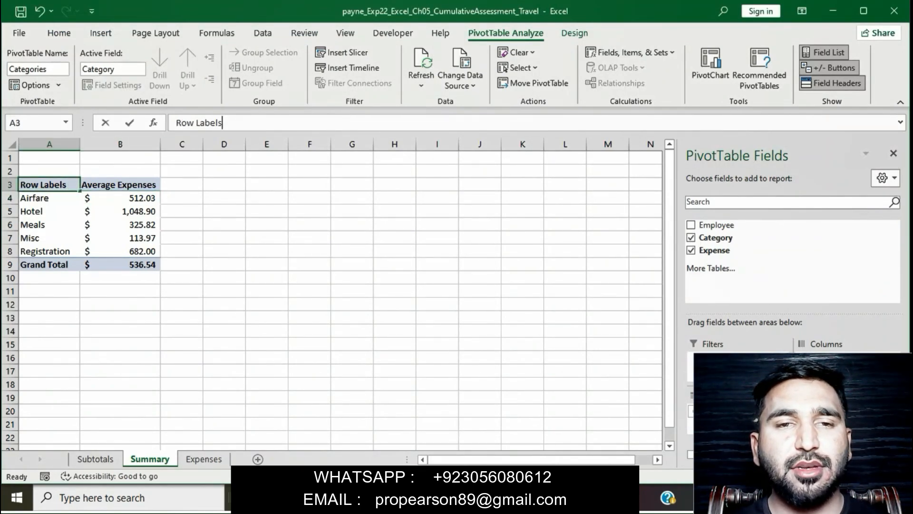
key(BackSpace)
key(BackSpace)
key(BackSpace)
key(BackSpace)
key(BackSpace)
key(BackSpace)
key(BackSpace)
key(BackSpace)
key(BackSpace)
key(BackSpace)
text(C)
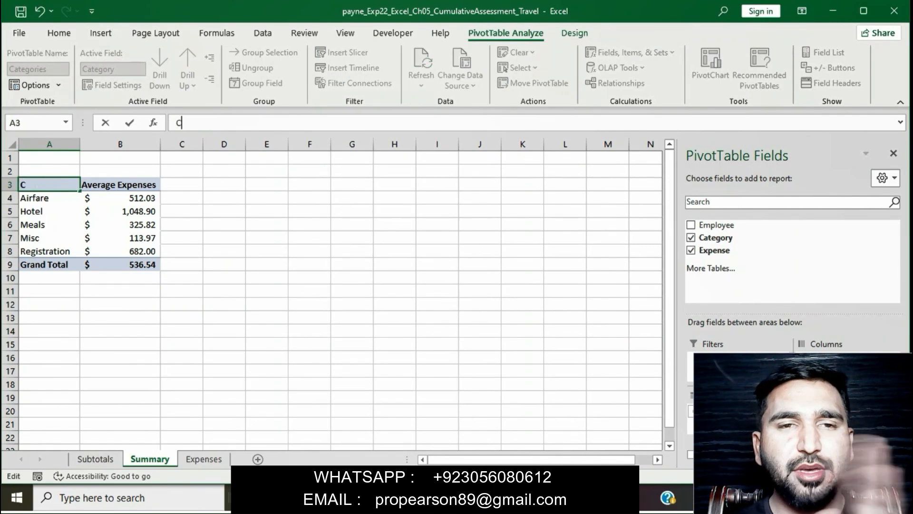
text(a)
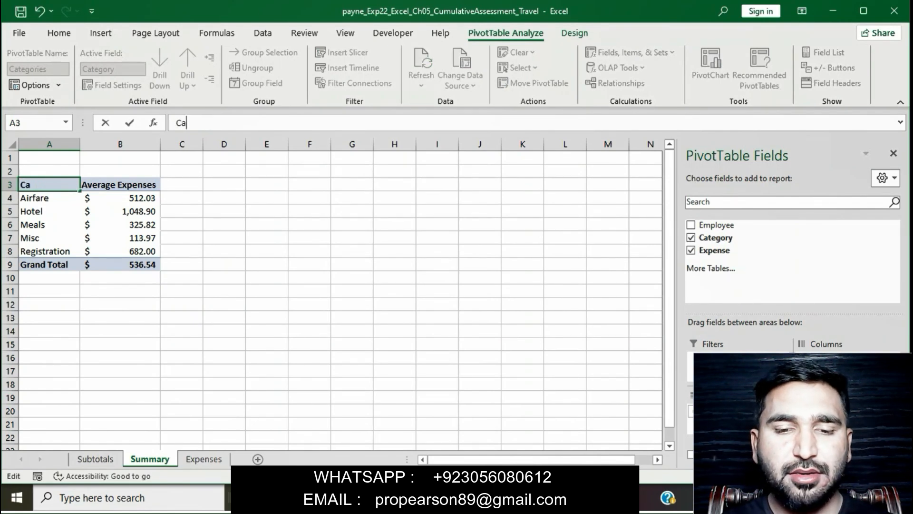
text(t)
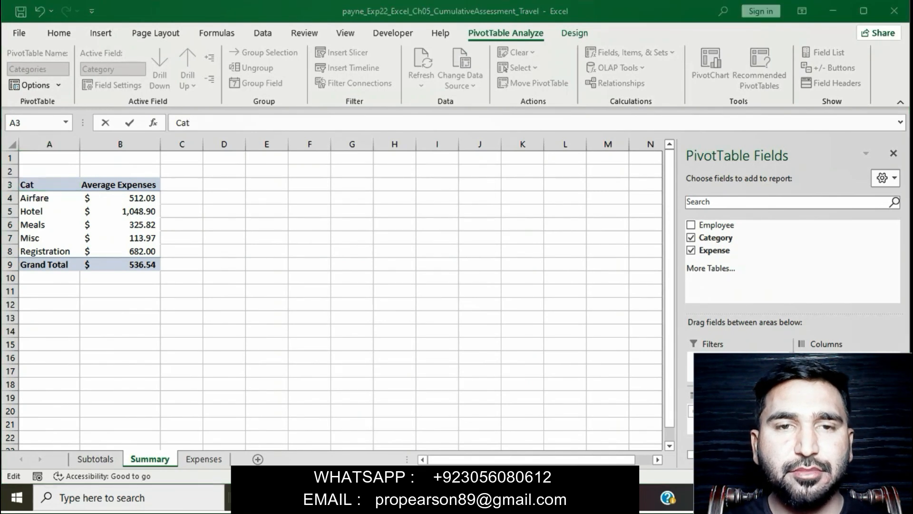
key(alt+Tab)
key(alt+Tab)
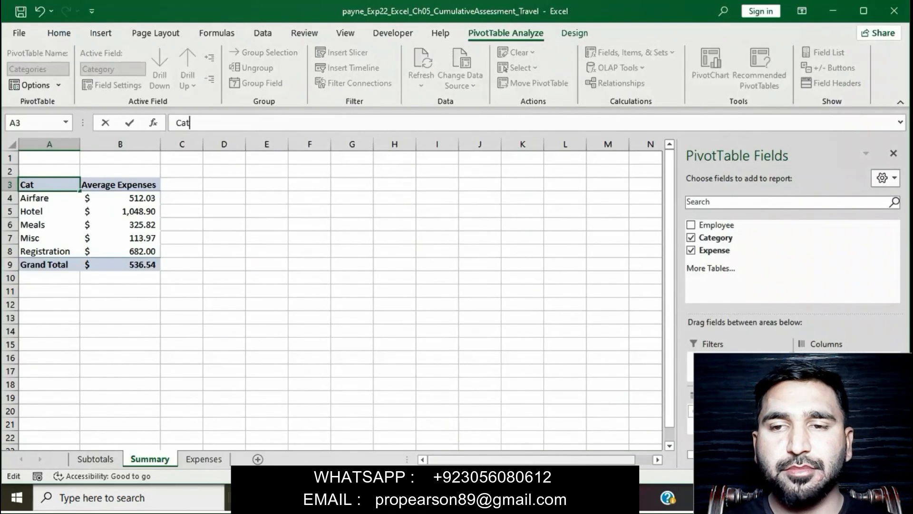
text(egory)
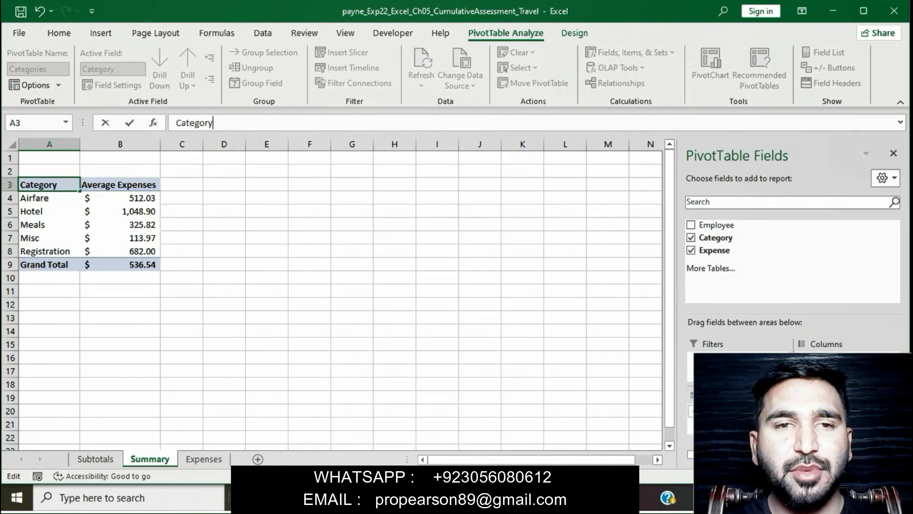
key(Return)
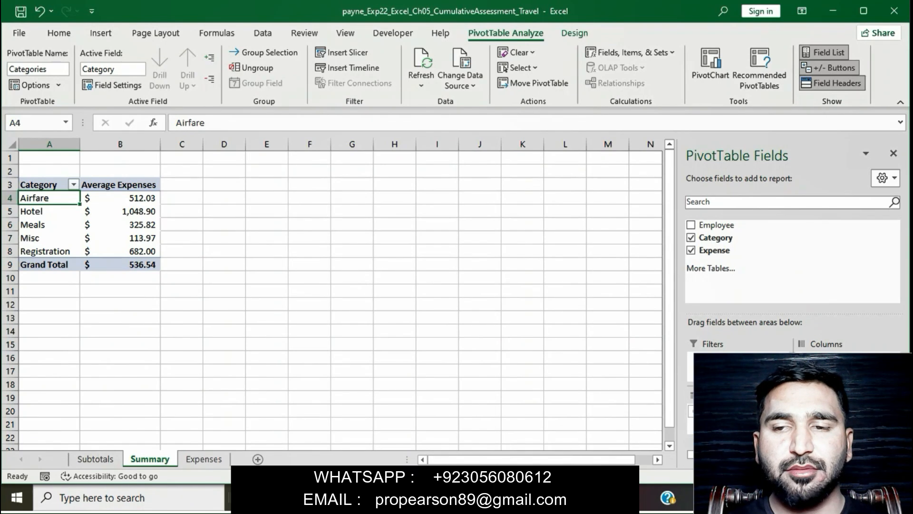
key(alt+Tab)
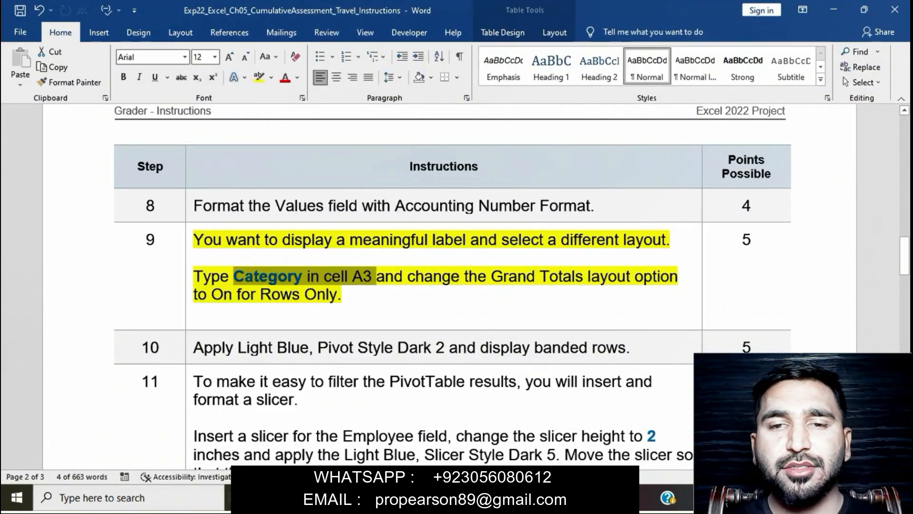
Step: Select the step 9 paragraph on Category and Grand Totals in the Word instructions
drag(196, 256, 353, 294)
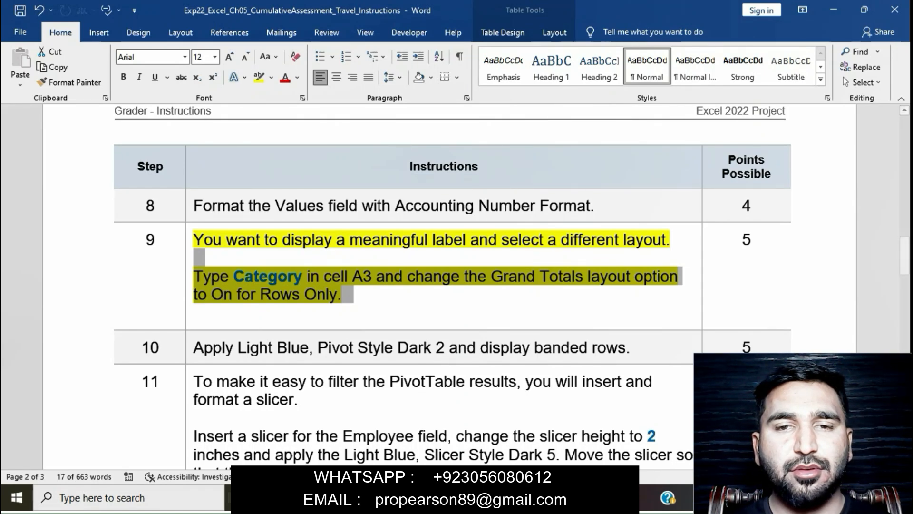
key(alt+Tab)
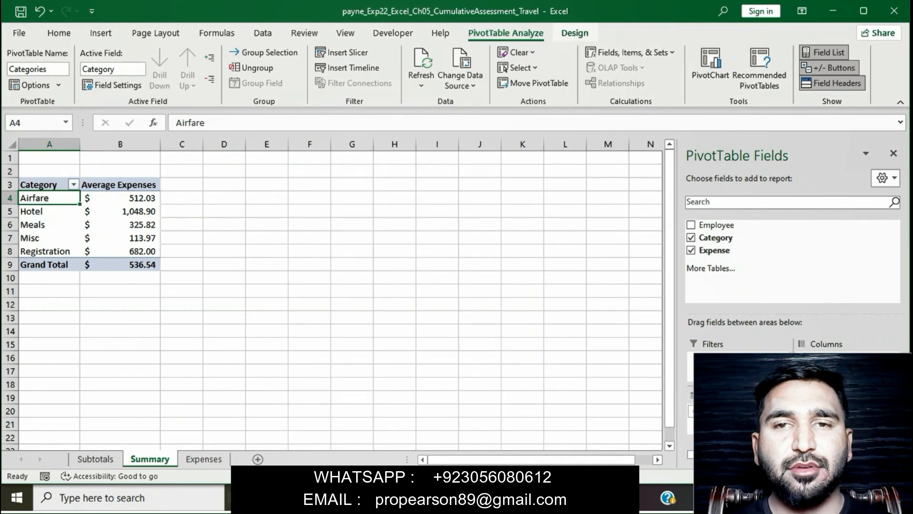
Step: Set the PivotTable's Grand Totals to On for Rows Only
click(575, 32)
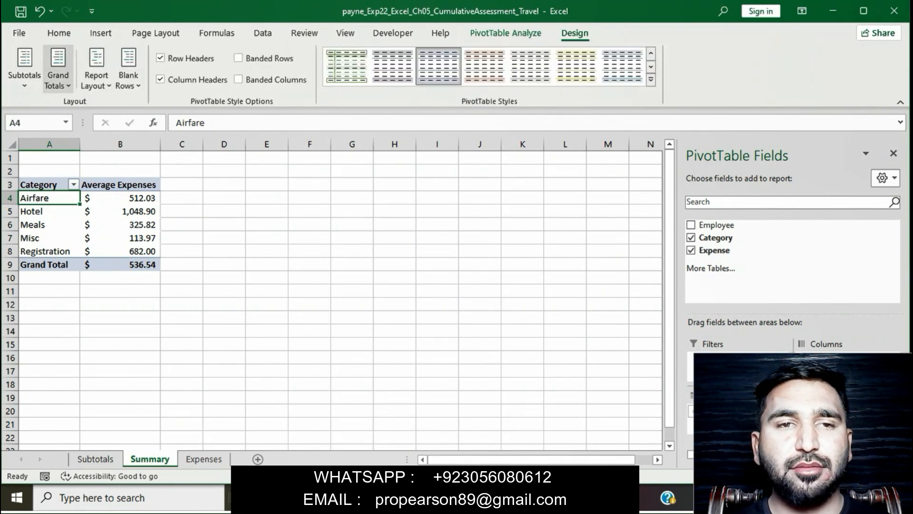
key(alt+Tab)
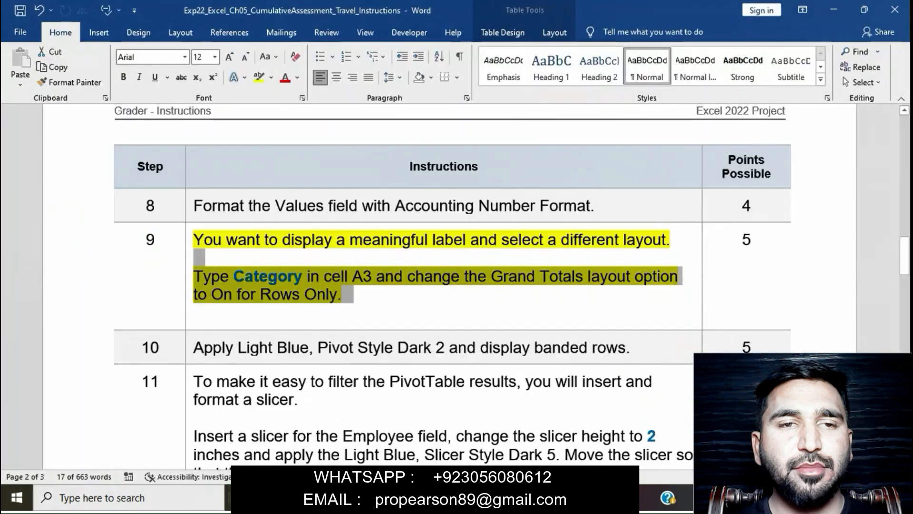
key(alt+Tab)
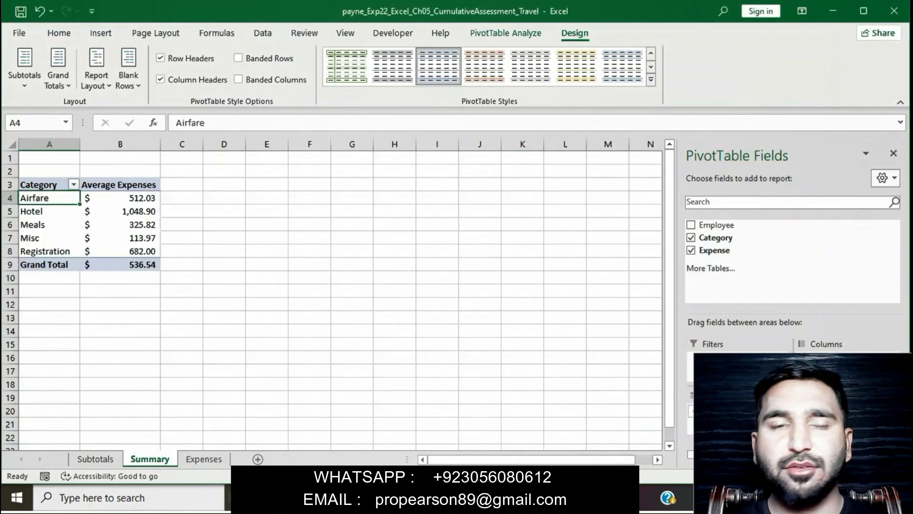
click(58, 71)
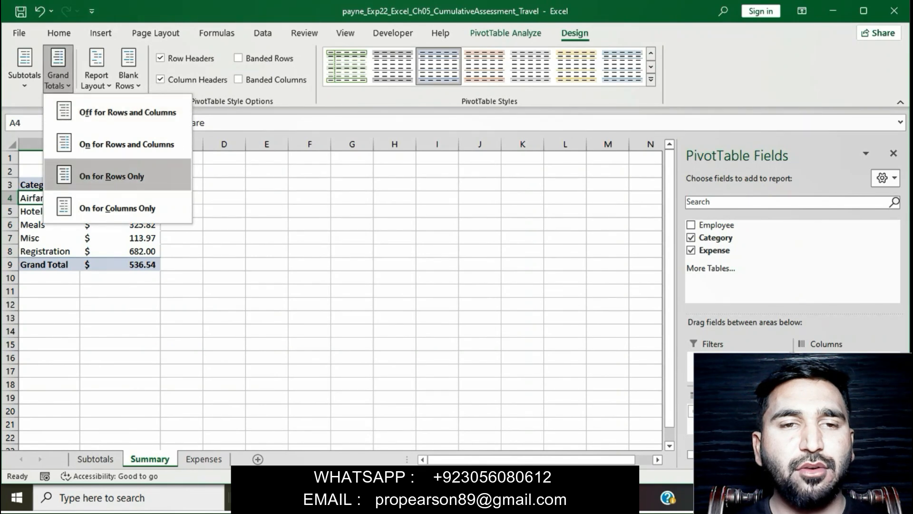
click(111, 176)
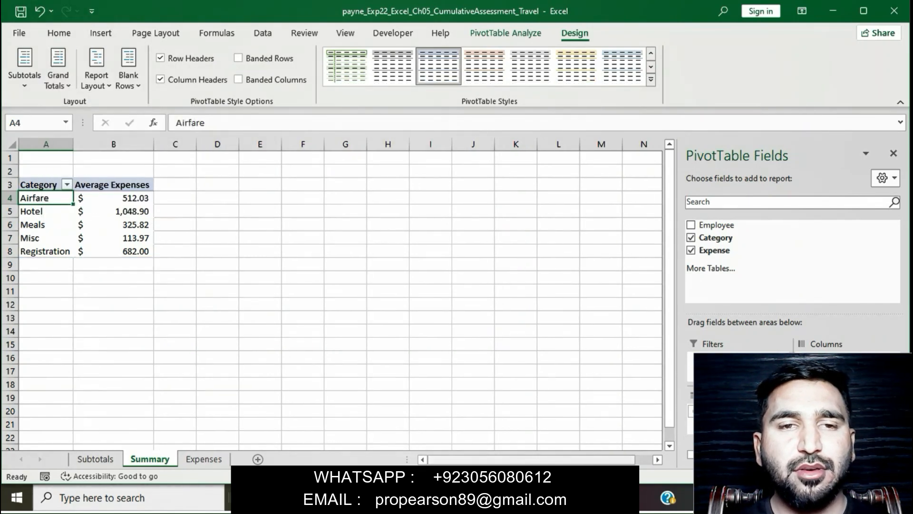
key(alt+Tab)
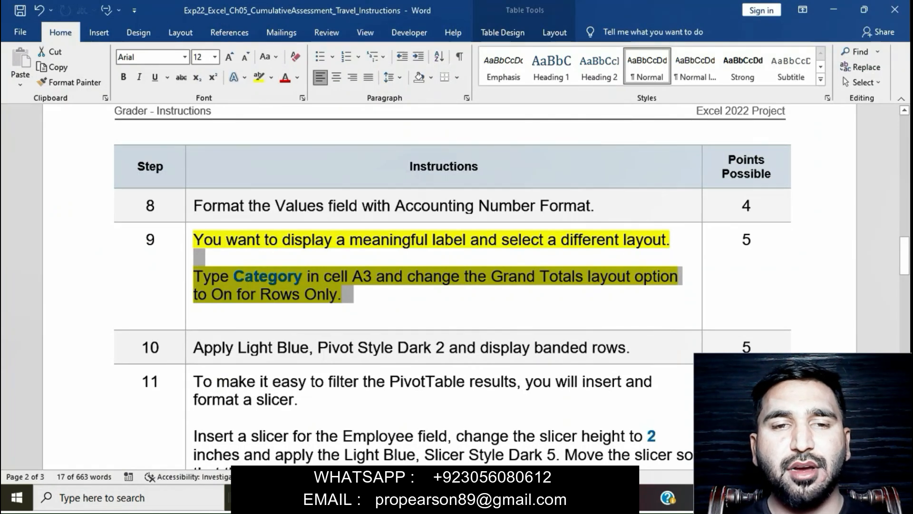
Step: Set the highlight on the step 9 instruction to No Color
click(195, 312)
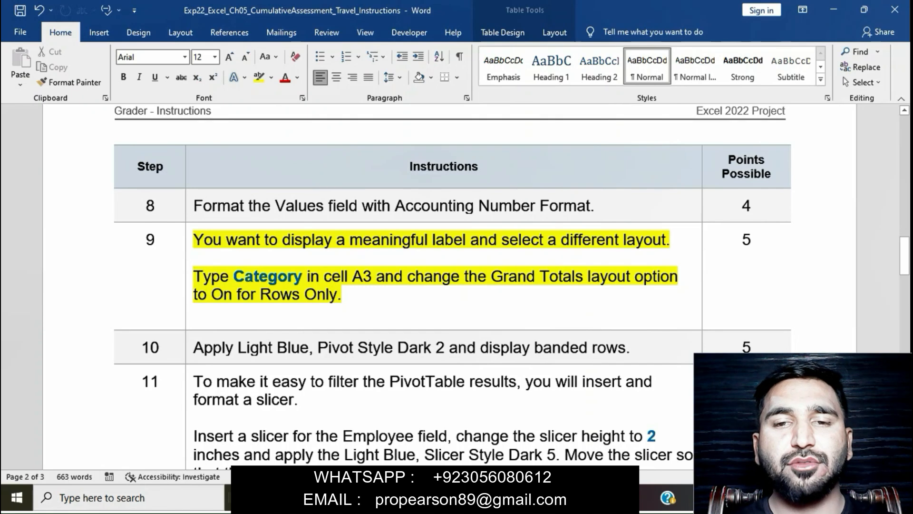
click(188, 247)
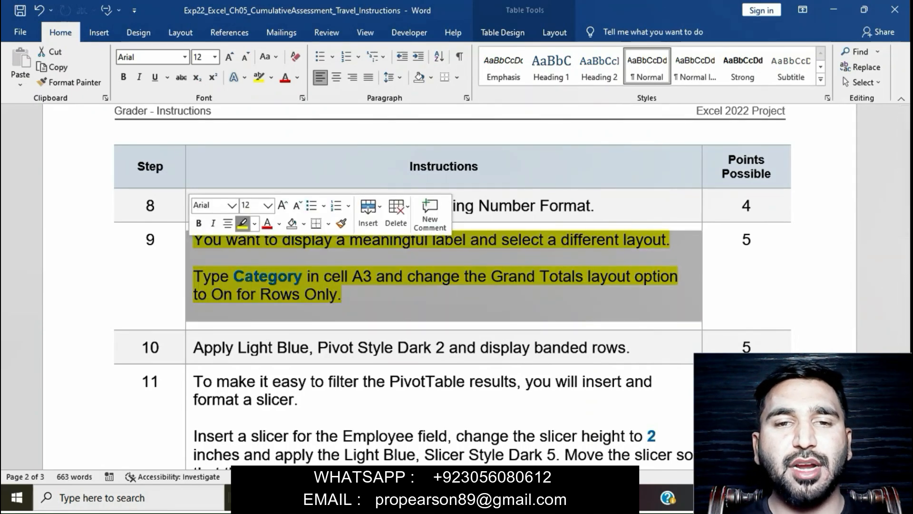
click(243, 224)
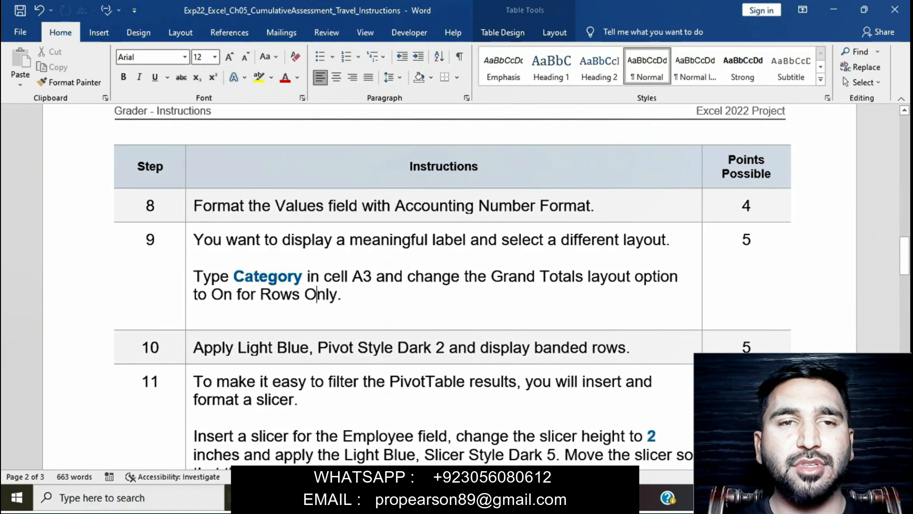
Step: Highlight step 10 in yellow and select its 'Light Blue, Pivot Style Dark 2' phrase
scroll(451, 286, down, 3)
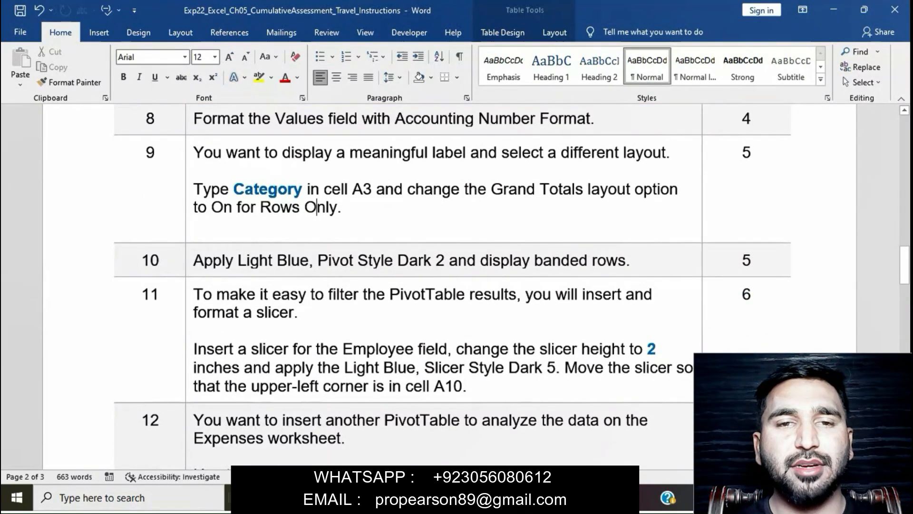
triple_click(217, 261)
click(245, 237)
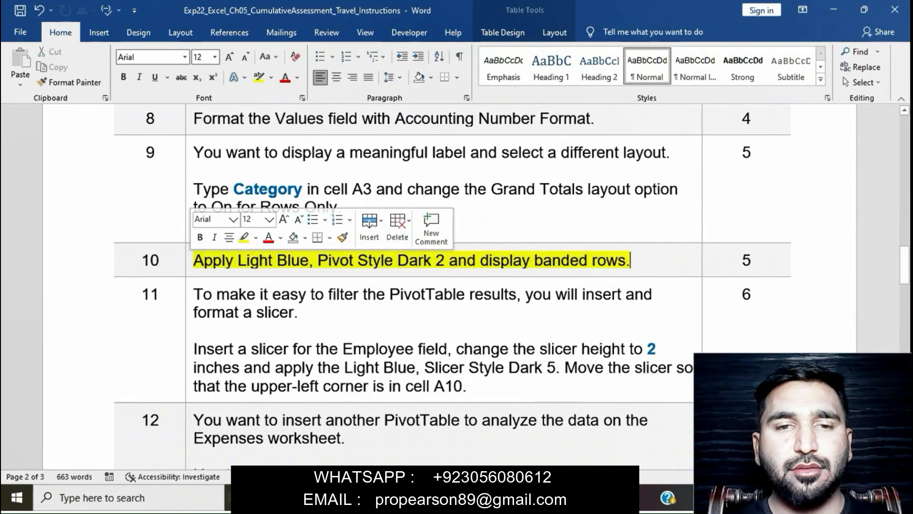
click(269, 261)
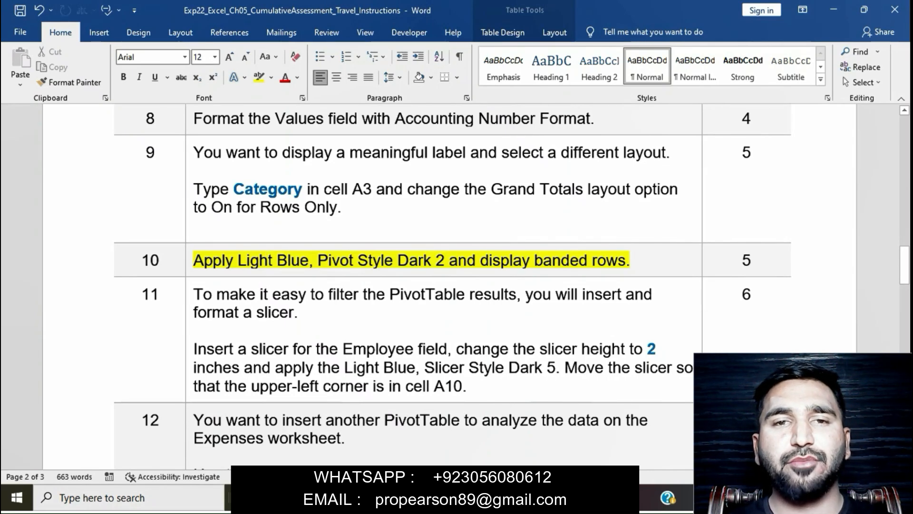
drag(194, 260, 448, 261)
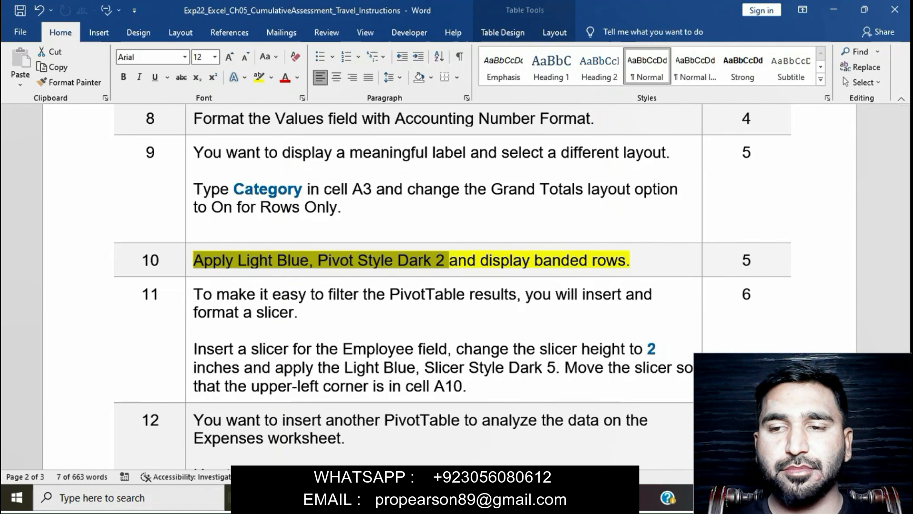
key(alt+Tab)
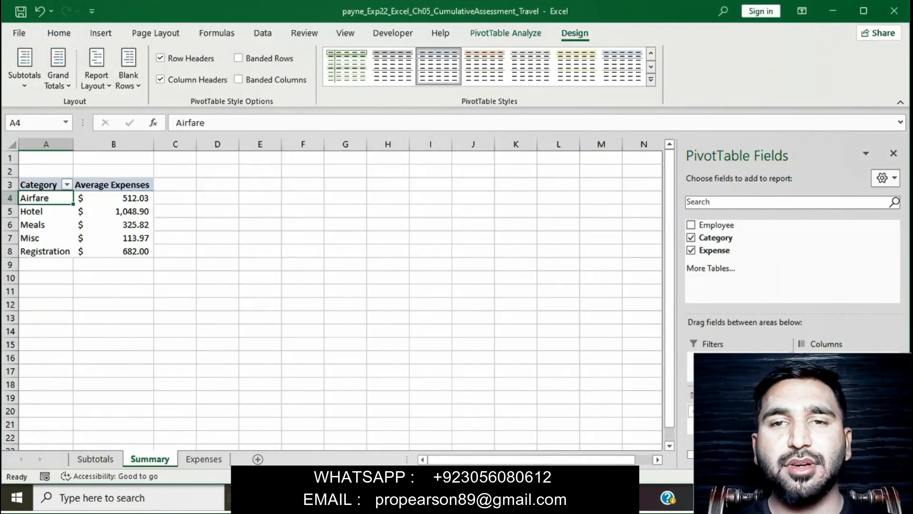
Step: Pick Light Blue, Pivot Style Dark 2 from the Dark section of the PivotTable Styles gallery
click(651, 79)
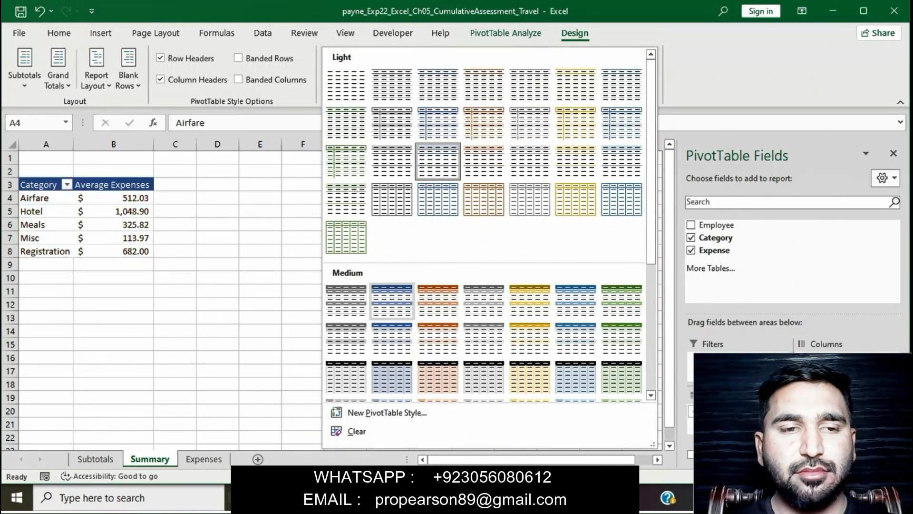
scroll(483, 200, down, 5)
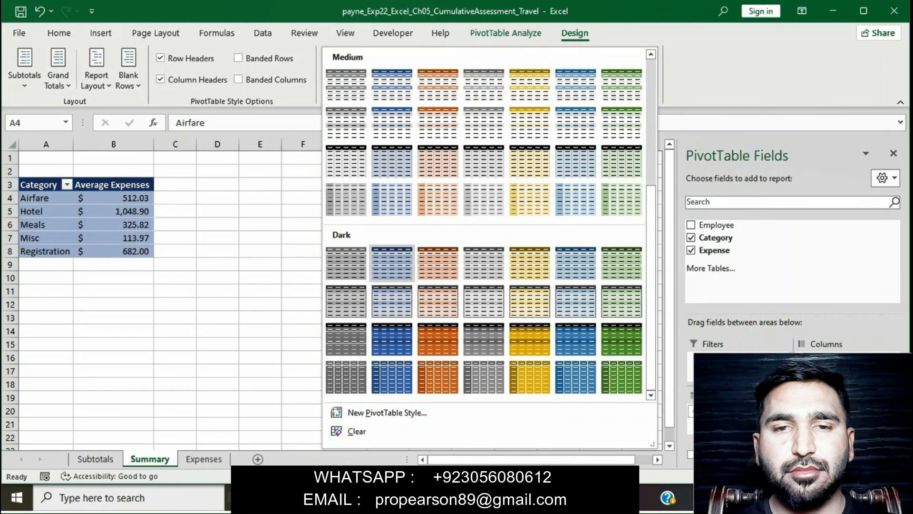
click(392, 263)
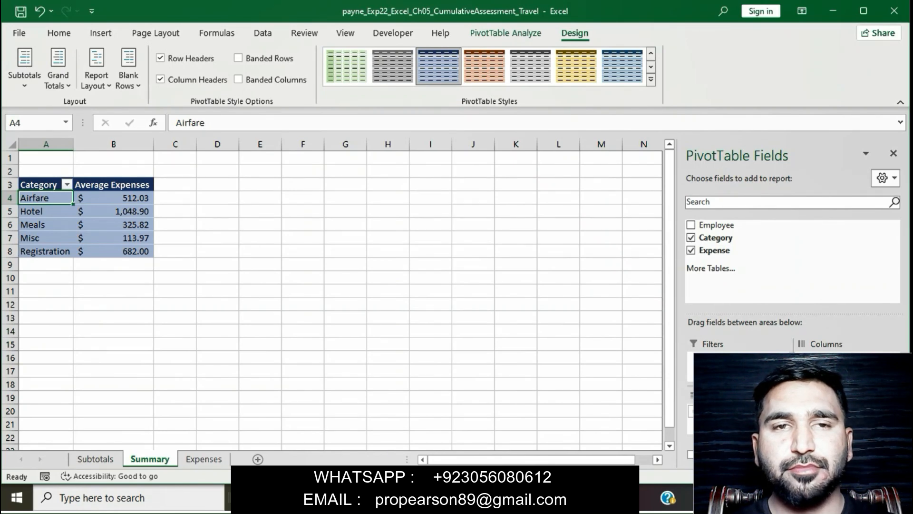
key(alt+Tab)
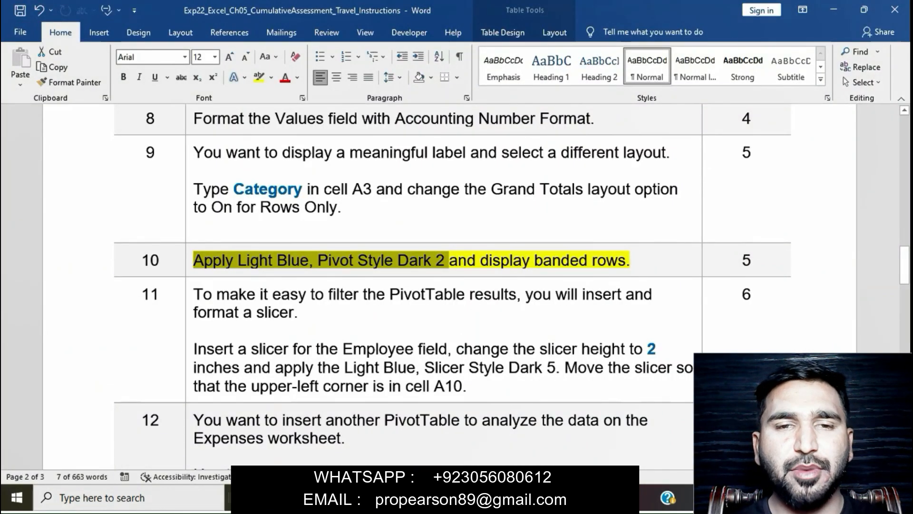
Step: Select the 'and display banded rows.' phrase of step 10
drag(449, 260, 629, 260)
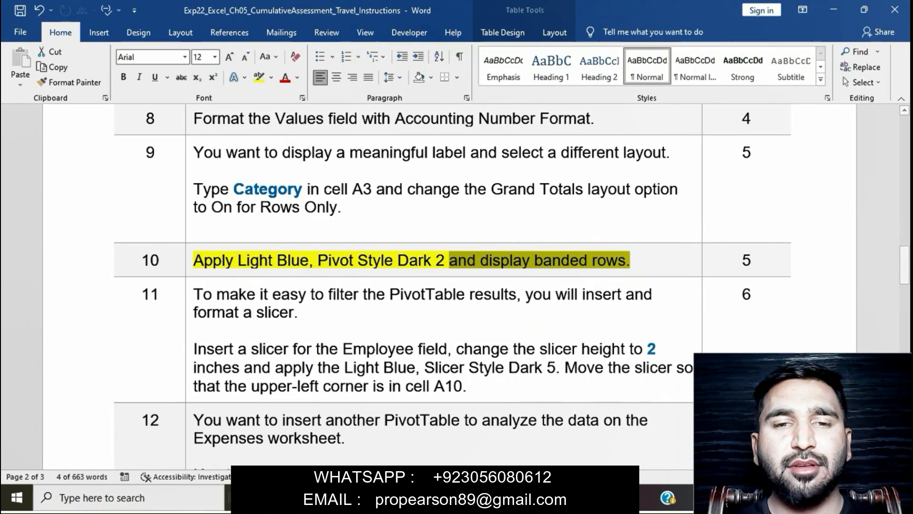
key(alt+Tab)
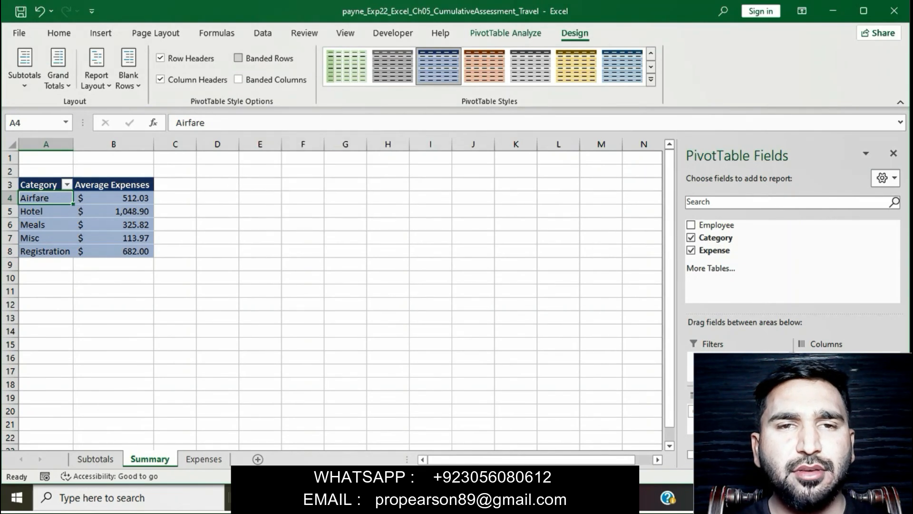
Step: Tick the Banded Rows checkbox for the Summary PivotTable
click(238, 58)
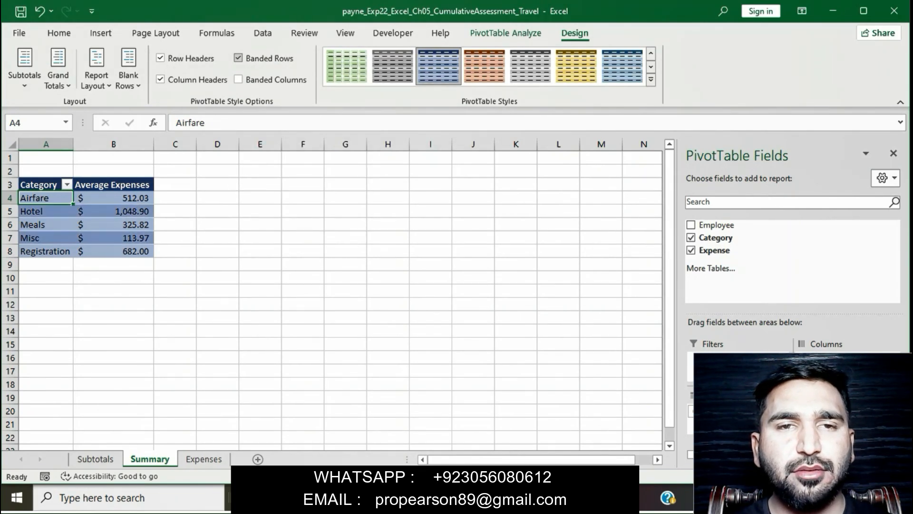